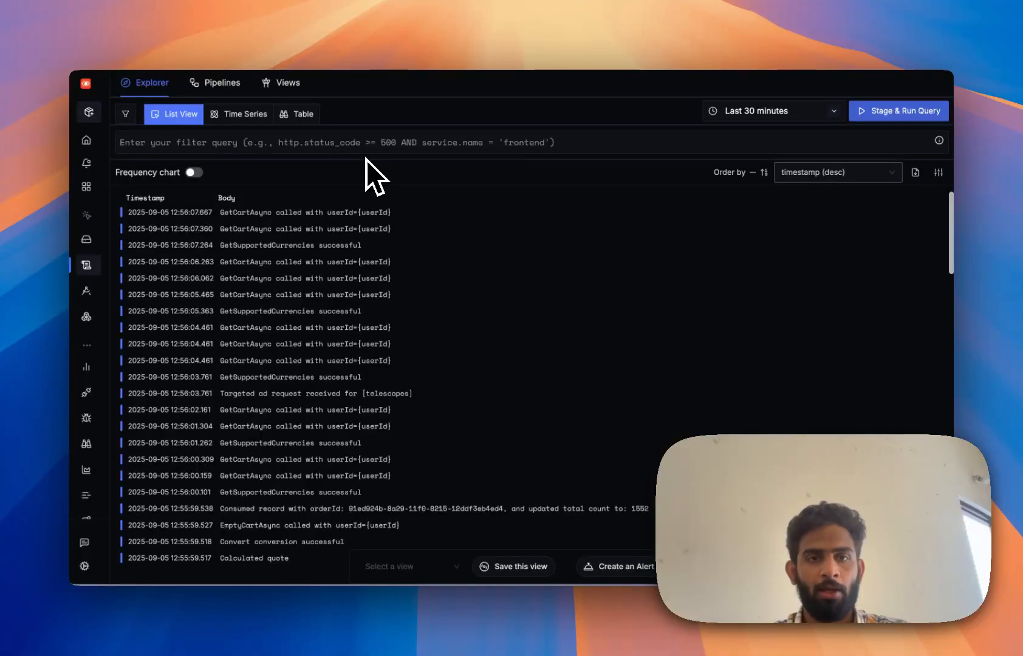
# - Filter the logs with a full-text search for AddItemAsync and run the query
pyautogui.click(328, 152)
pyautogui.write('Ad')
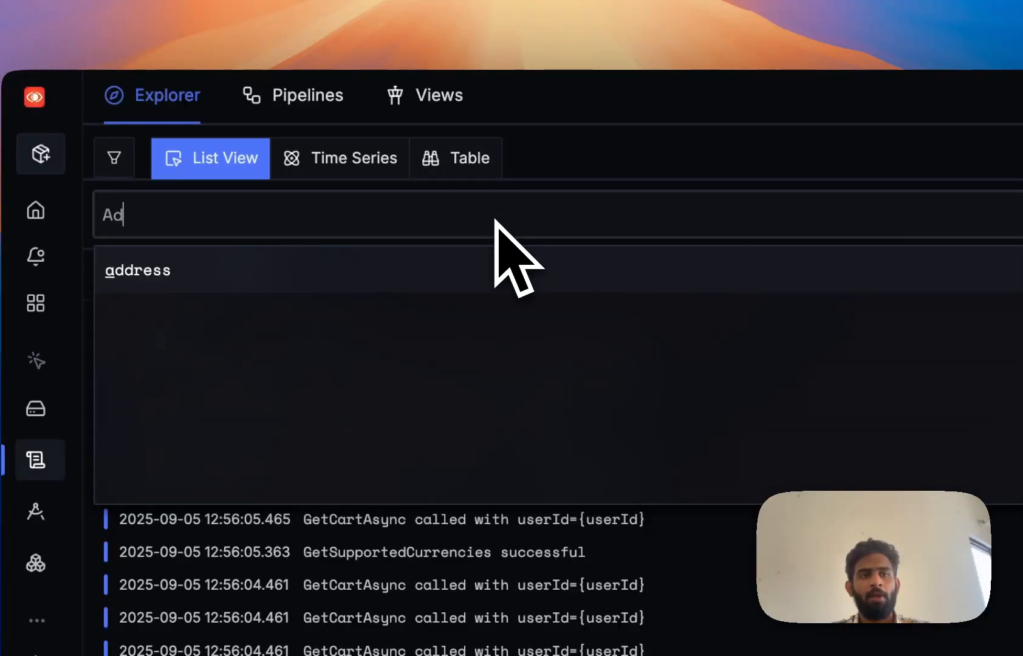
pyautogui.write('dItemAsy')
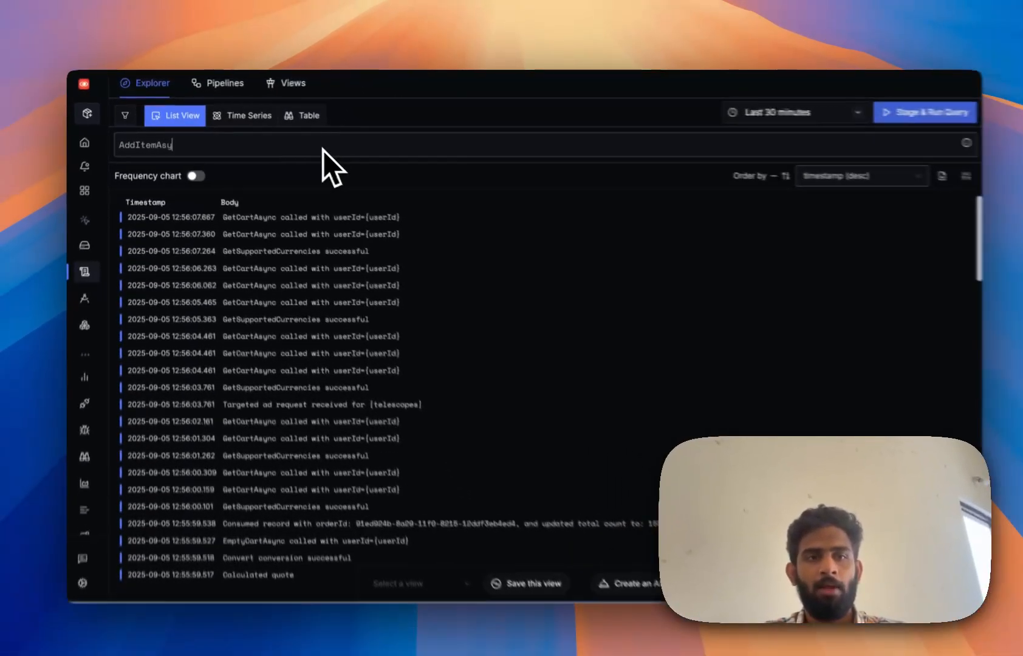
pyautogui.write('nc')
pyautogui.press('Return')
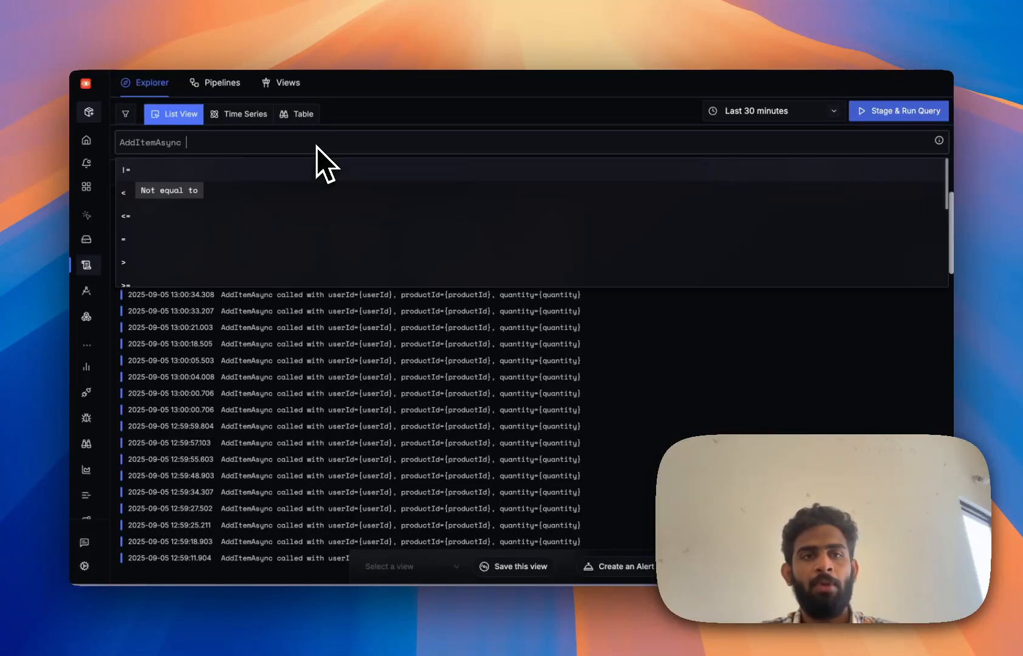
# - Extend the AddItemAsync filter query with the condition service.name = 'cartservice'
pyautogui.write('service.na')
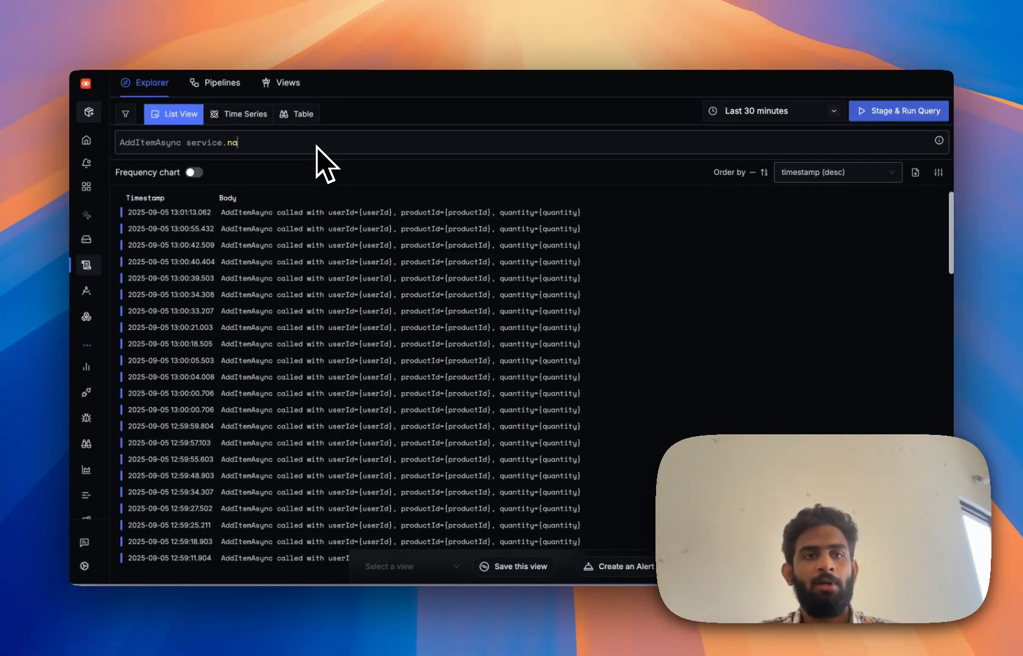
pyautogui.write('me = c')
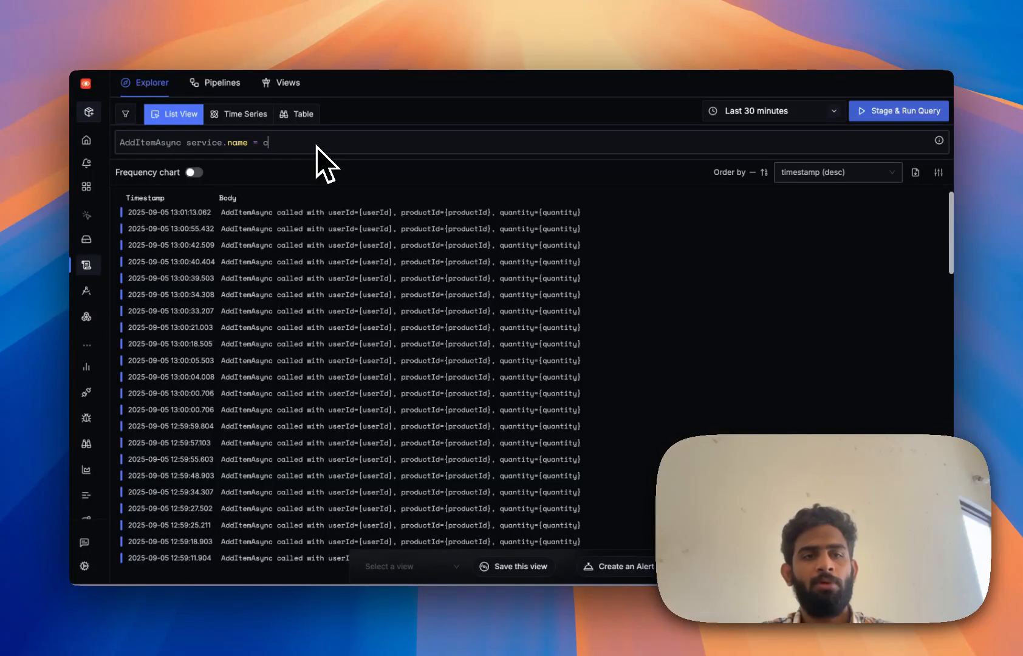
pyautogui.write('ar')
pyautogui.press('BackSpace')
pyautogui.press('BackSpace')
pyautogui.press('BackSpace')
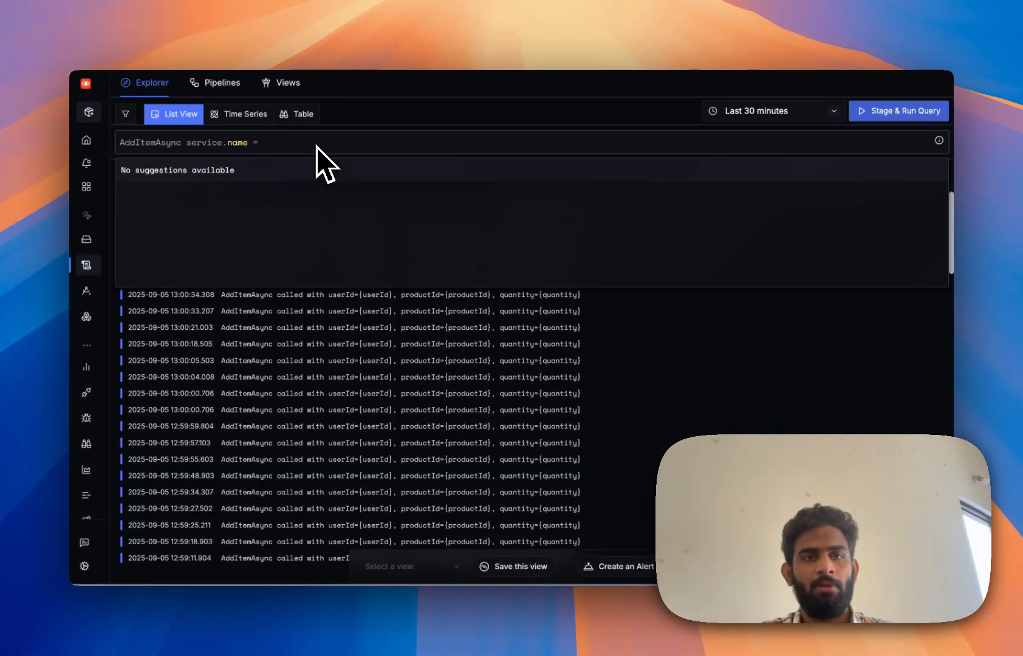
pyautogui.write("'cart")
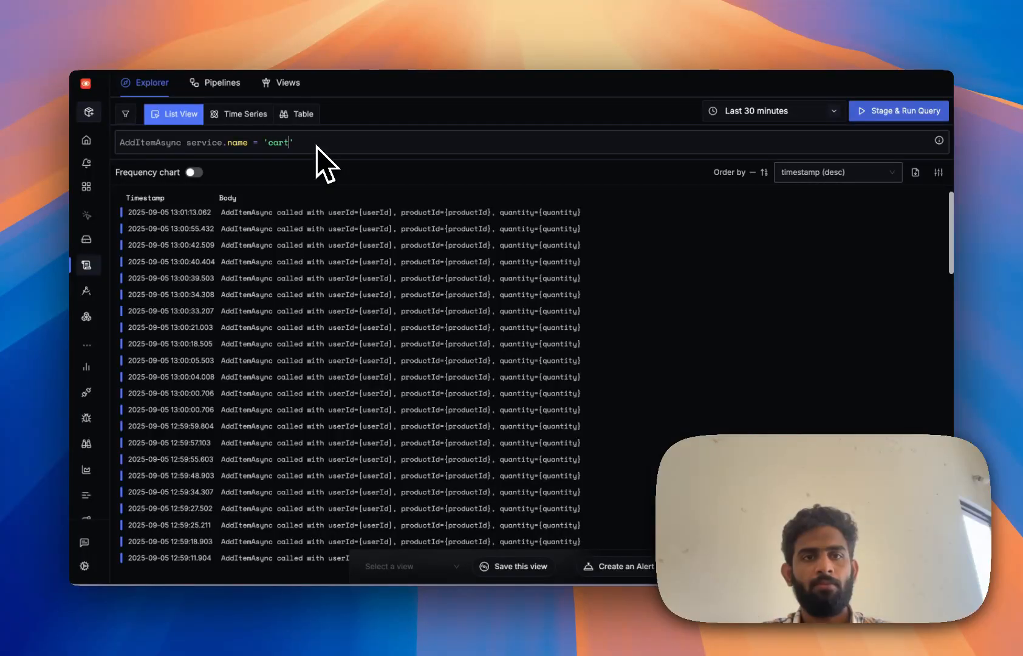
pyautogui.write('servic')
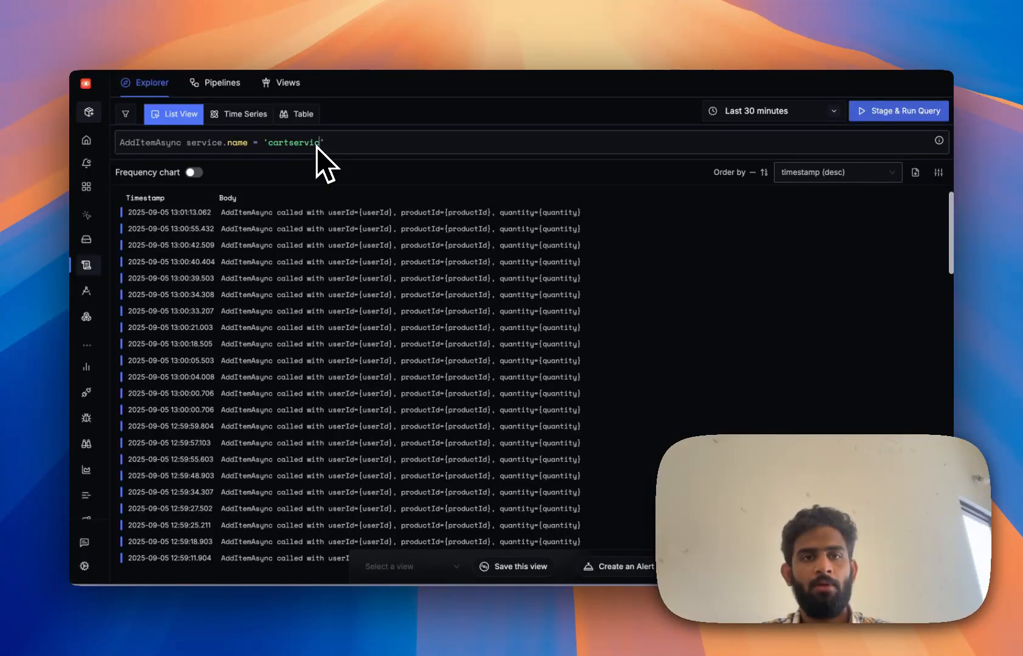
pyautogui.write('e')
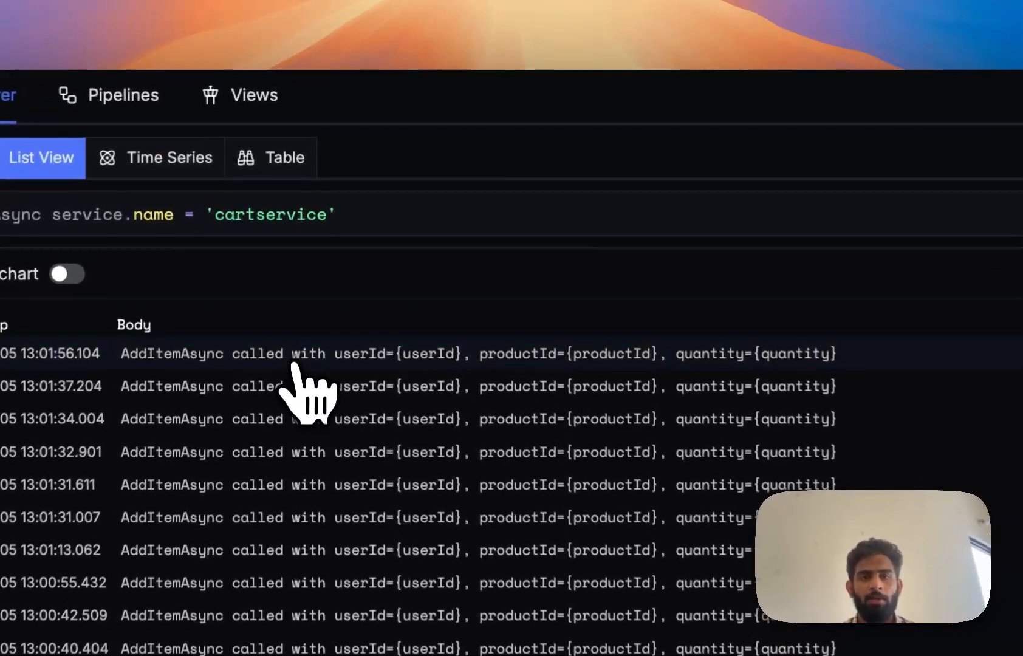
# - Open the newest matching log as JSON and examine its attributes key and the userId, productId and quantity placeholders in the body
pyautogui.click(292, 363)
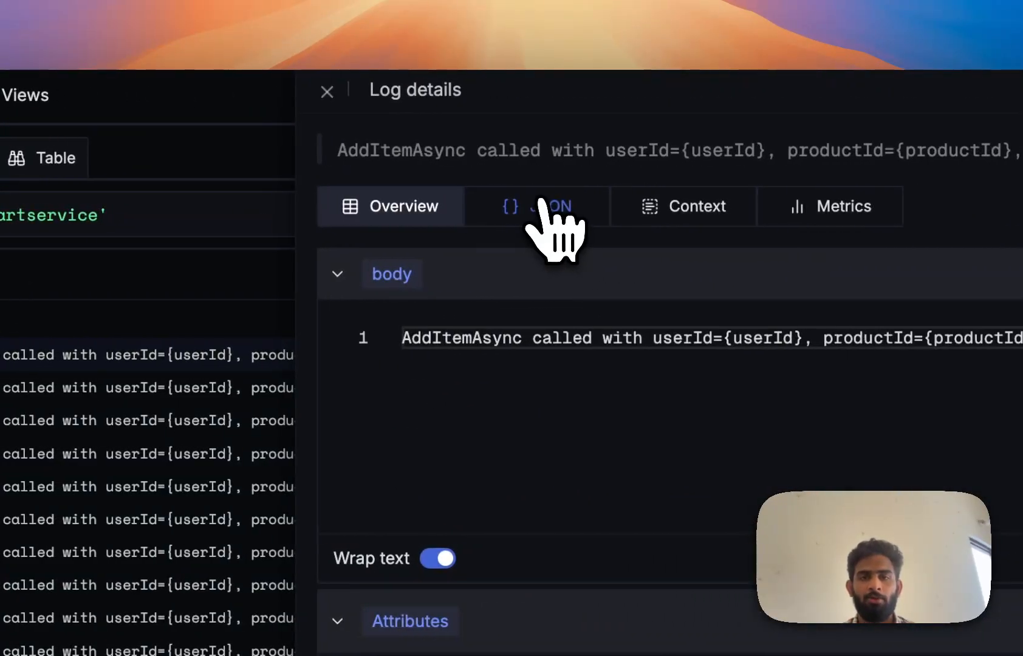
pyautogui.click(544, 204)
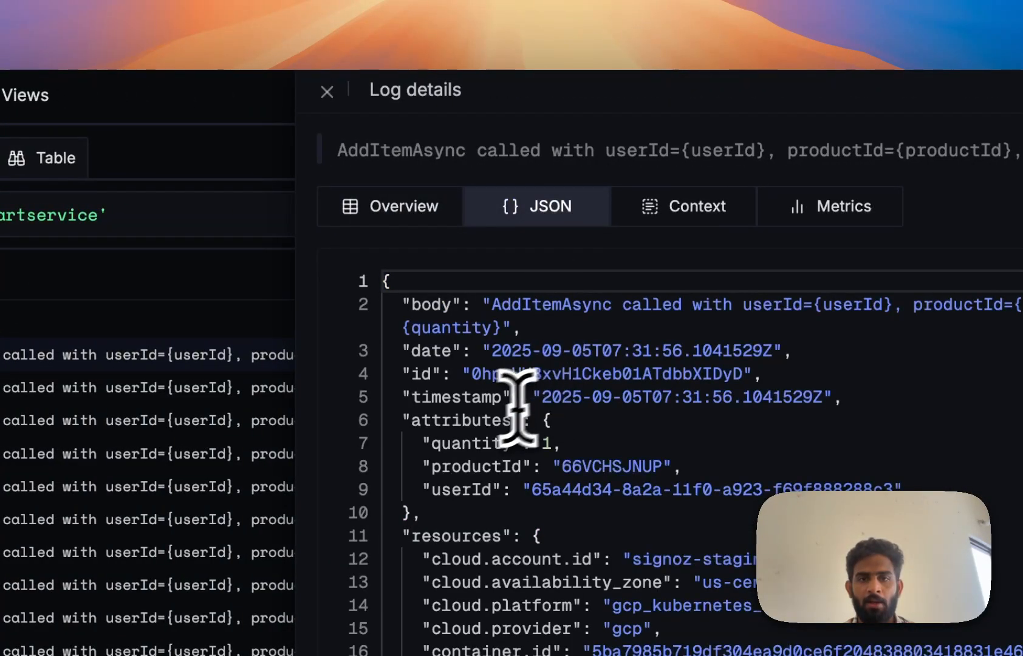
pyautogui.doubleClick(459, 419)
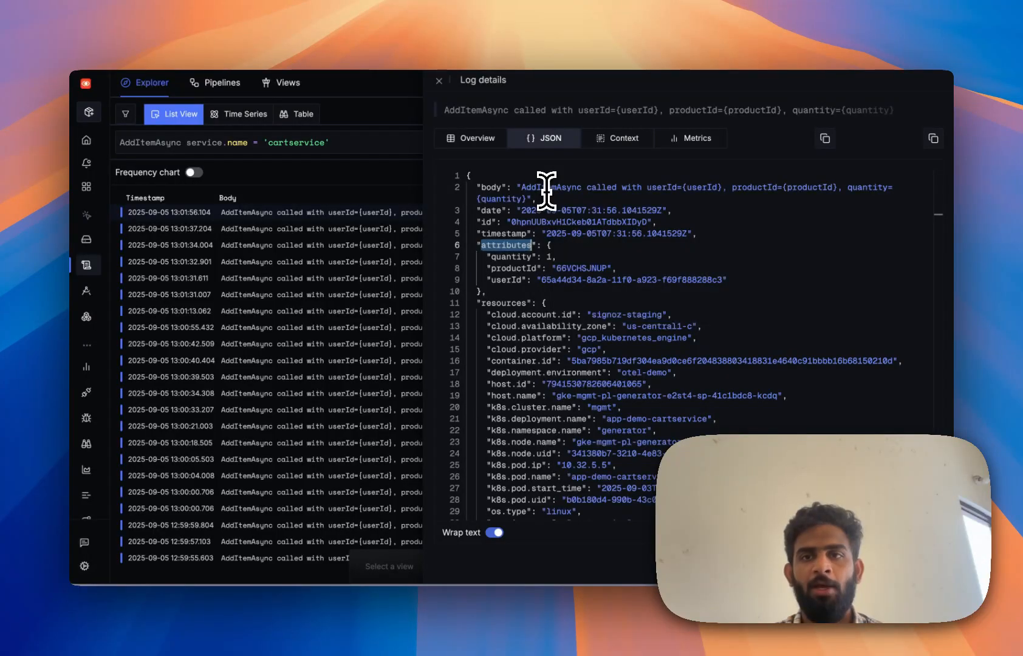
pyautogui.doubleClick(664, 187)
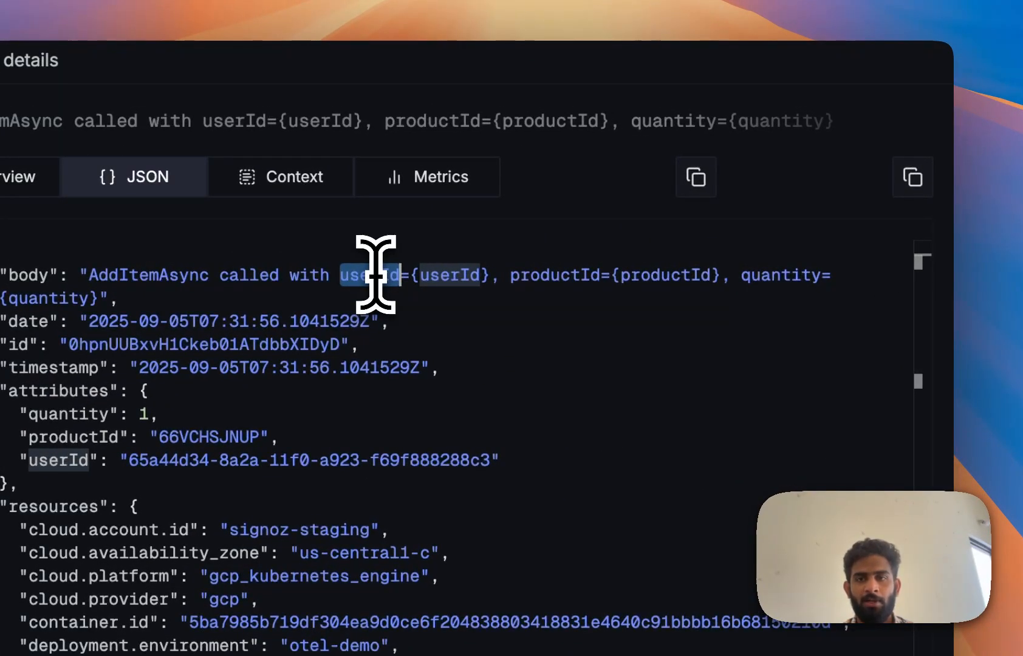
pyautogui.doubleClick(562, 275)
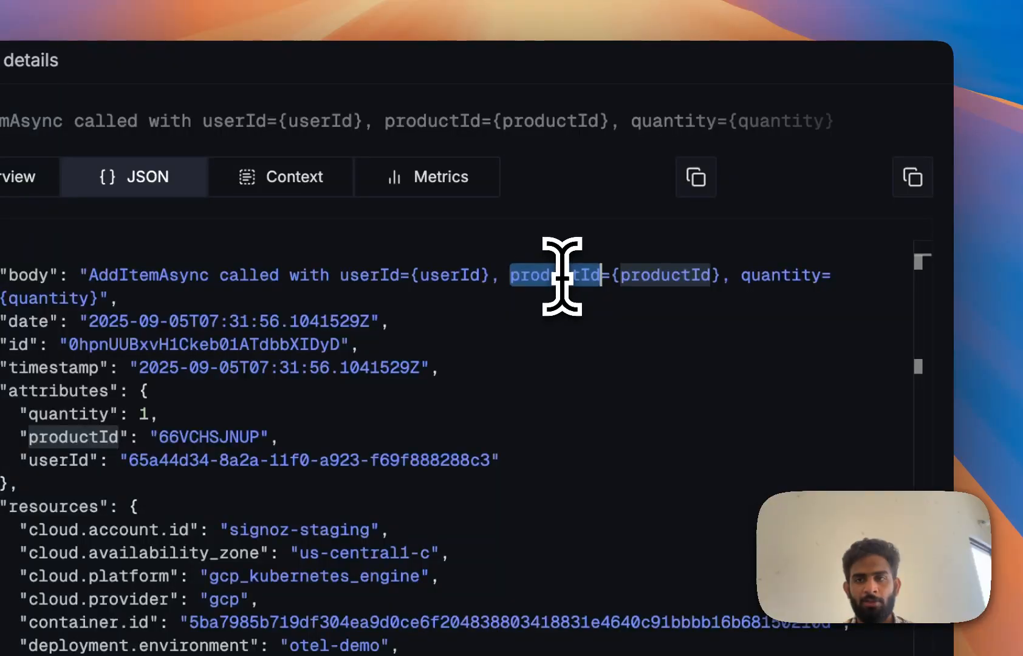
pyautogui.doubleClick(767, 275)
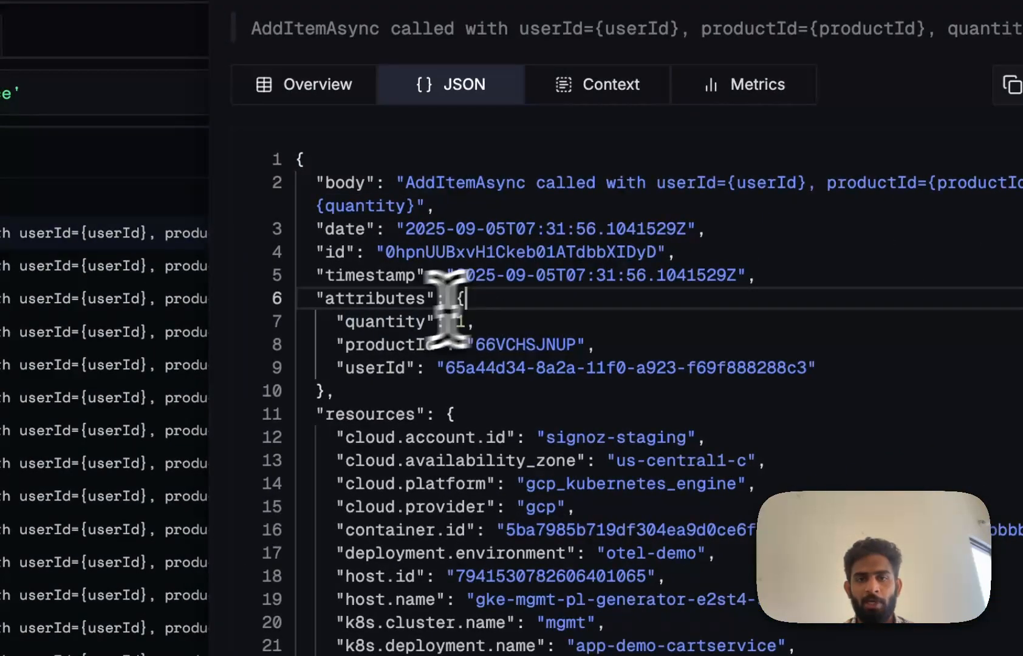
# - Examine the quantity, productId and userId keys inside the log's attributes object
pyautogui.click(66, 414)
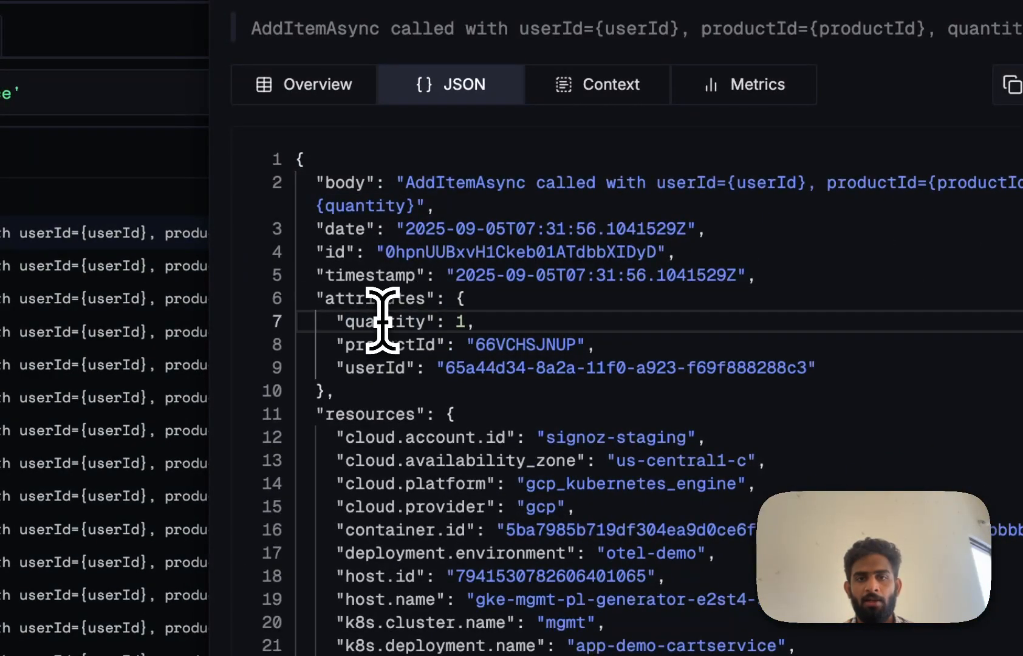
pyautogui.doubleClick(383, 320)
pyautogui.click(387, 340)
pyautogui.doubleClick(385, 343)
pyautogui.click(384, 365)
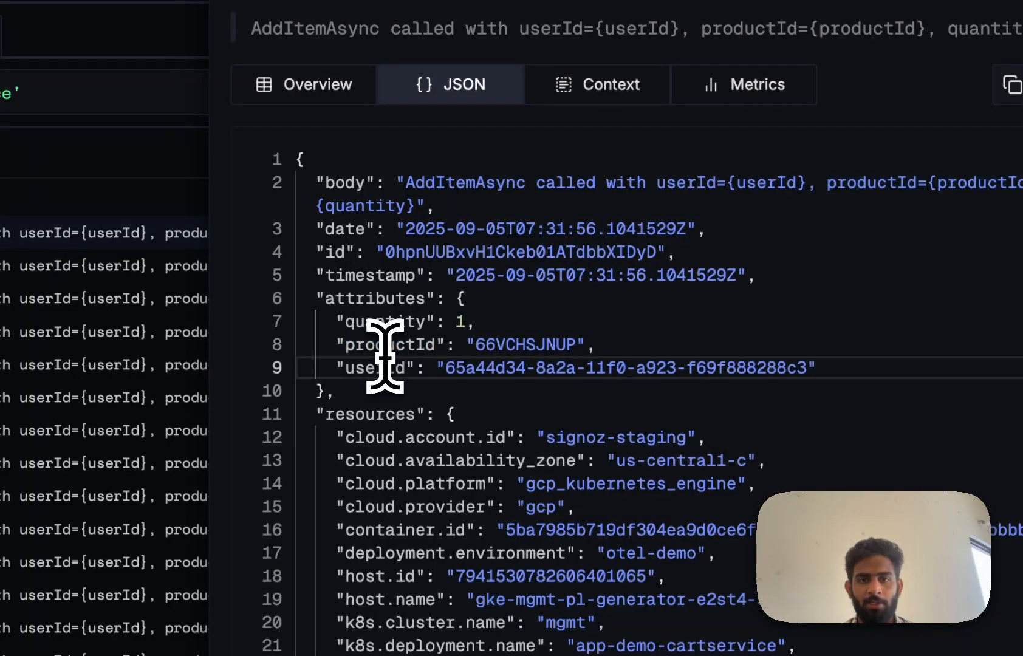
pyautogui.doubleClick(384, 344)
pyautogui.doubleClick(384, 365)
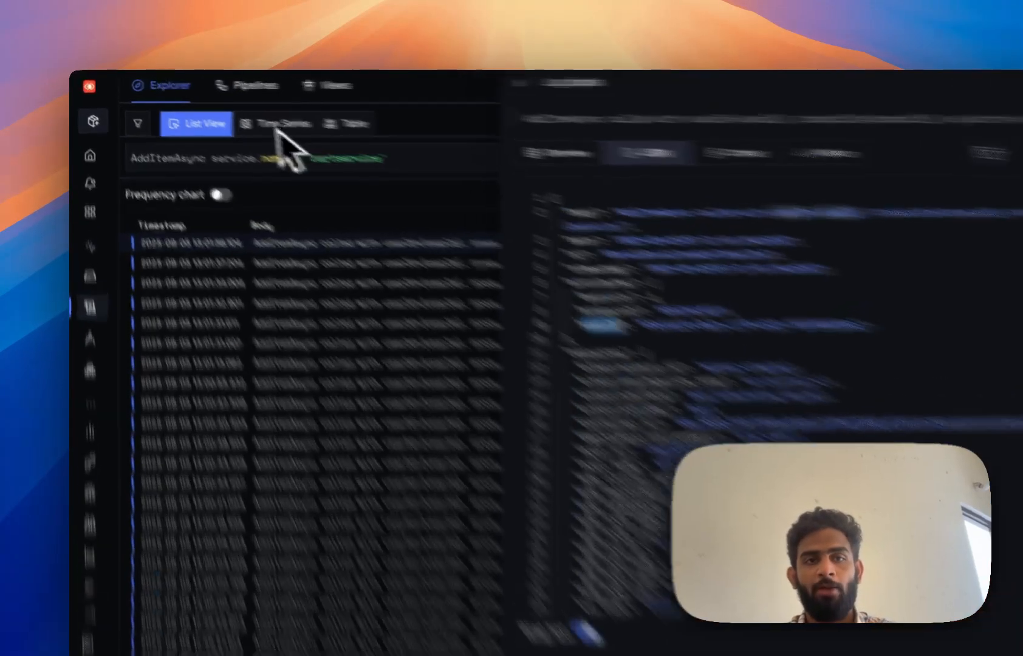
# - Close the log details, show the filtered logs as a time series, and look through the available aggregation functions
pyautogui.click(228, 118)
pyautogui.click(400, 170)
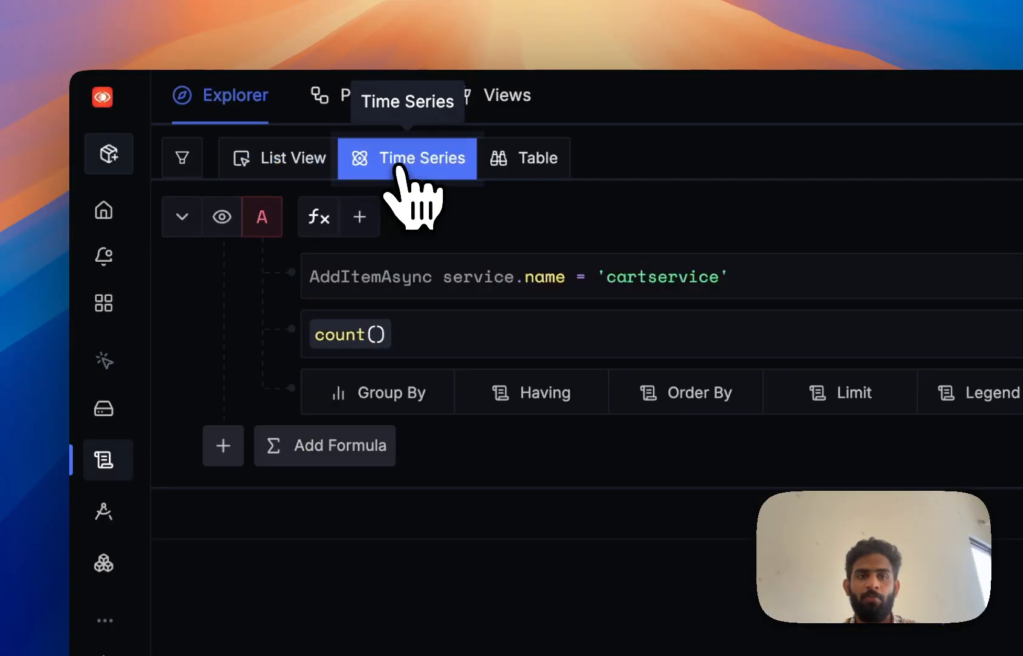
pyautogui.click(416, 329)
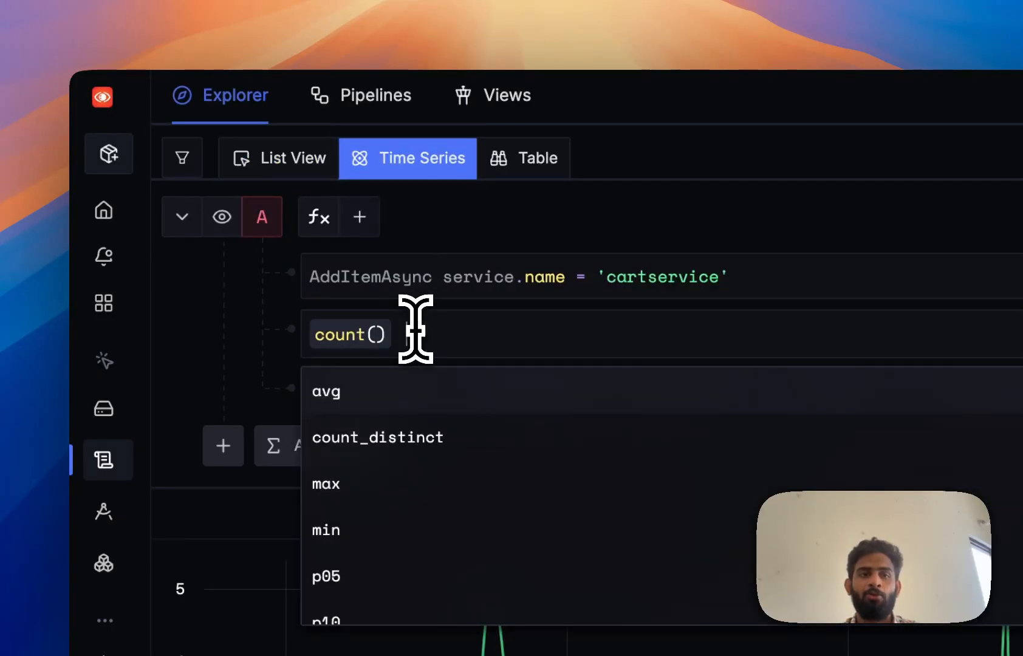
pyautogui.click(620, 183)
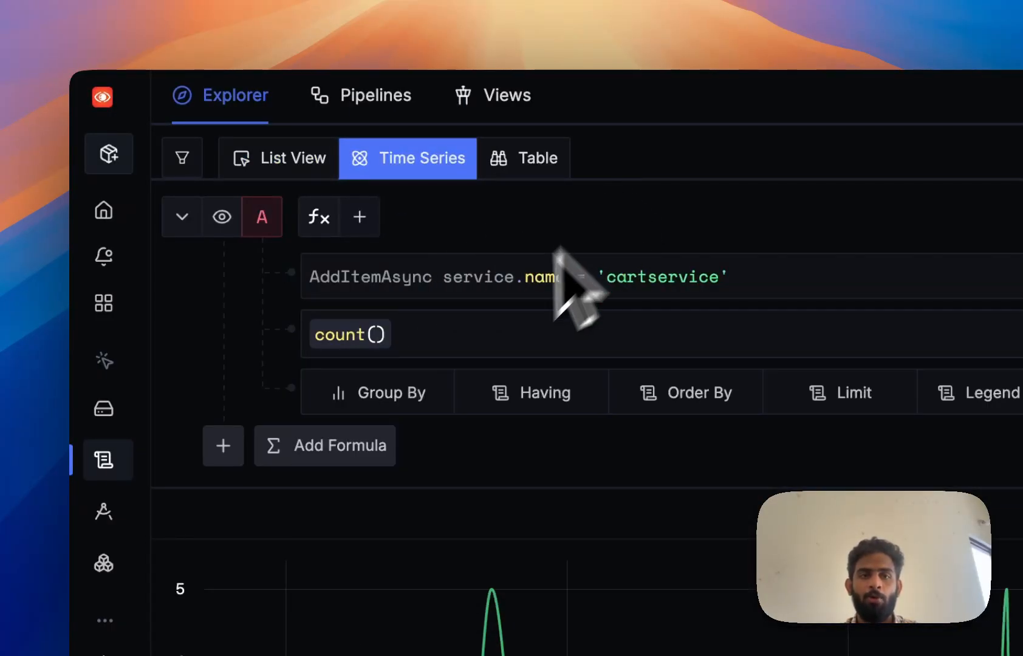
# - Group the log count by productId, run the query and view the resulting time series chart
pyautogui.click(422, 401)
pyautogui.click(452, 394)
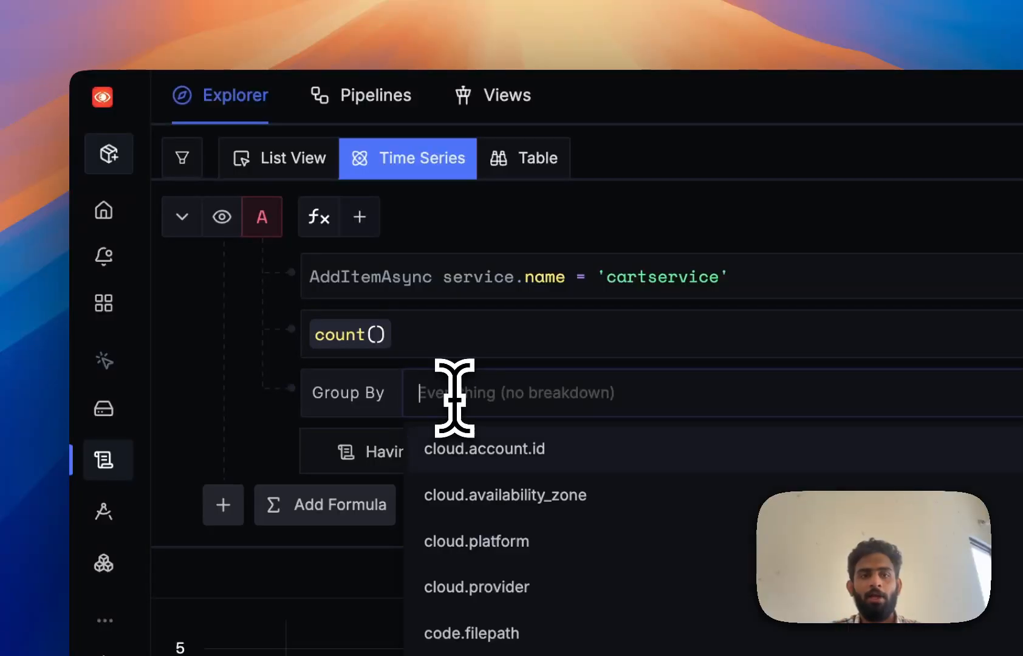
pyautogui.write('prdou')
pyautogui.press('BackSpace')
pyautogui.press('BackSpace')
pyautogui.press('BackSpace')
pyautogui.write('odu')
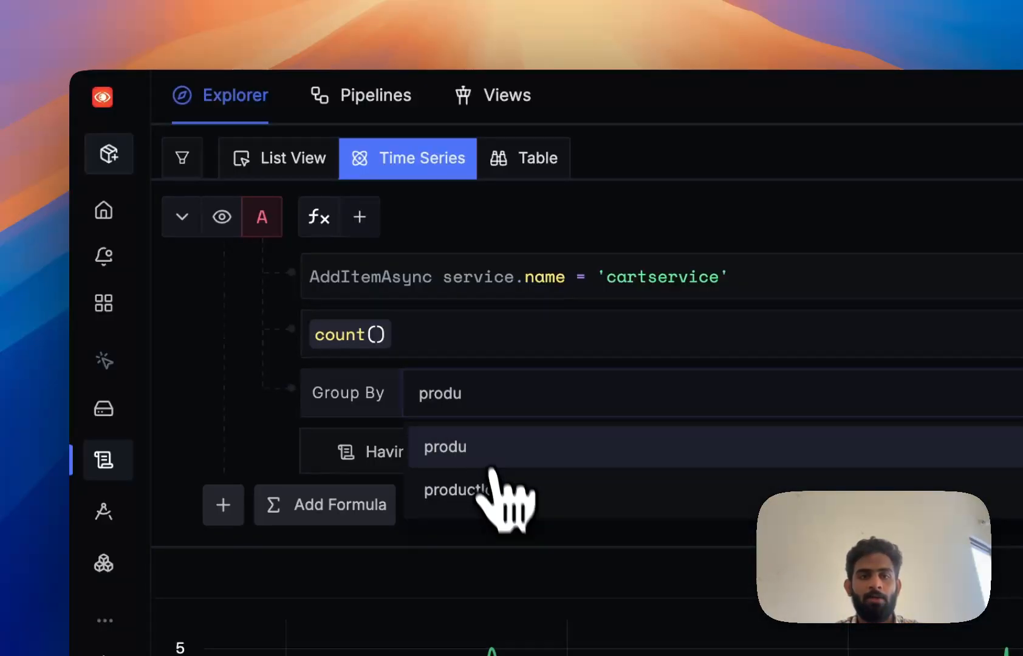
pyautogui.click(492, 477)
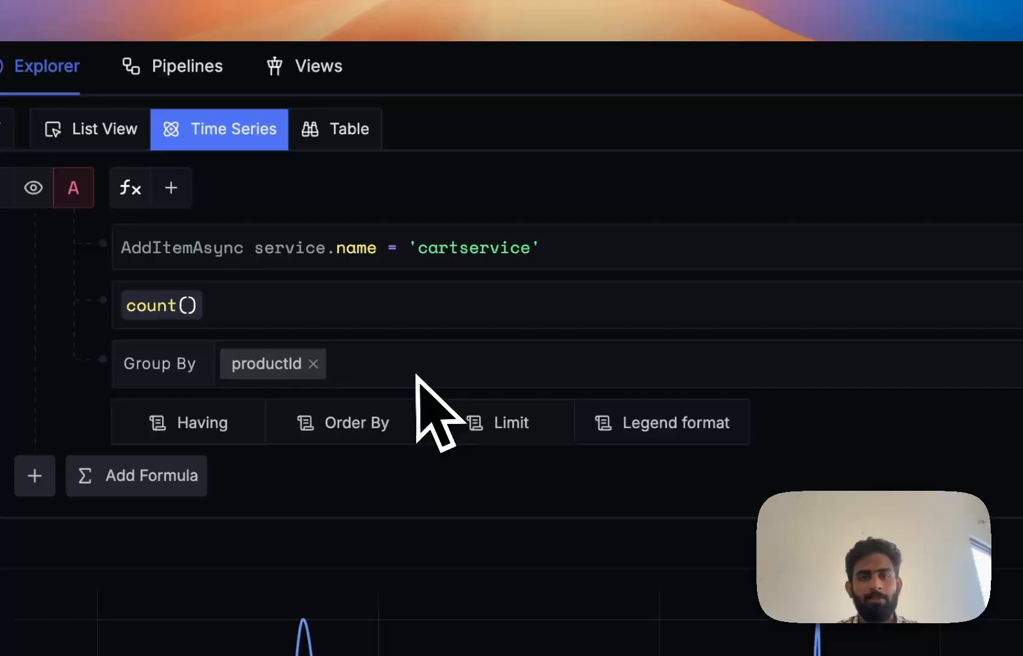
pyautogui.click(781, 152)
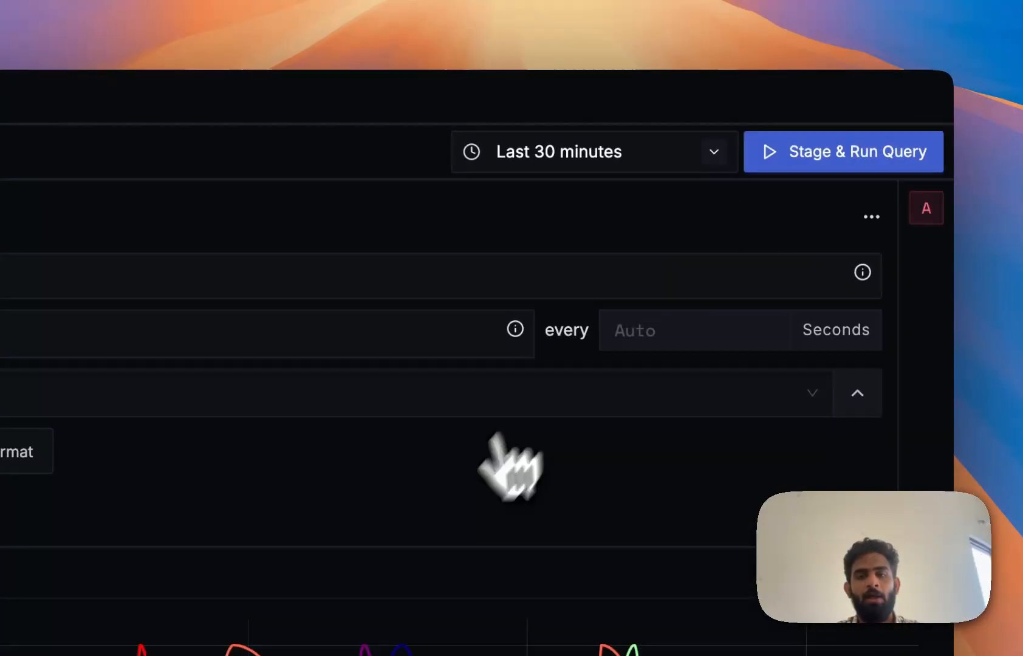
pyautogui.scroll(-3, 474, 486)
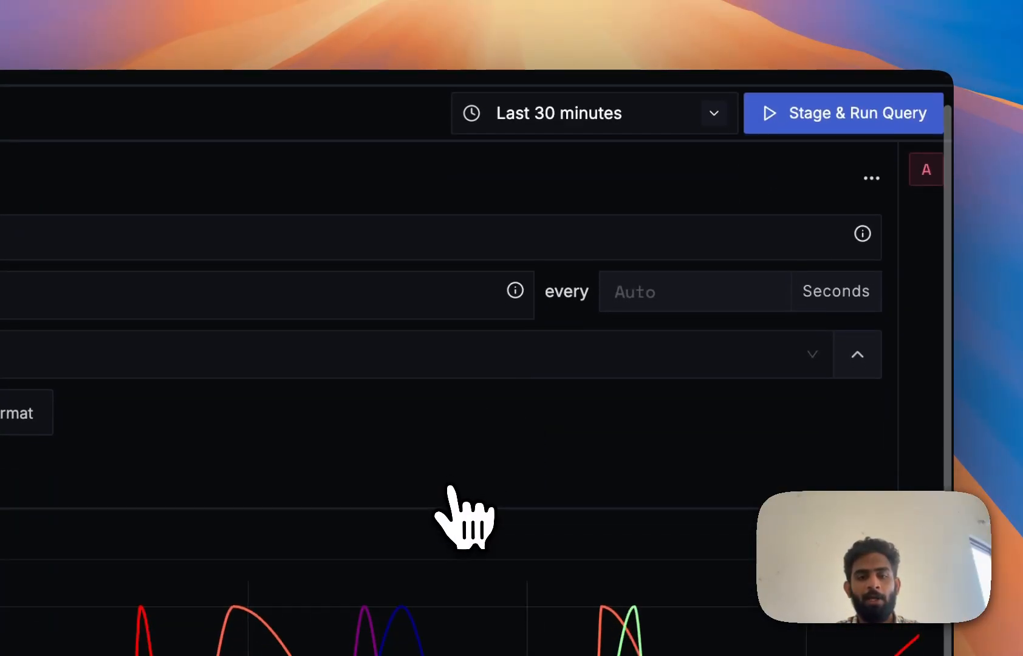
pyautogui.moveTo(150, 638)
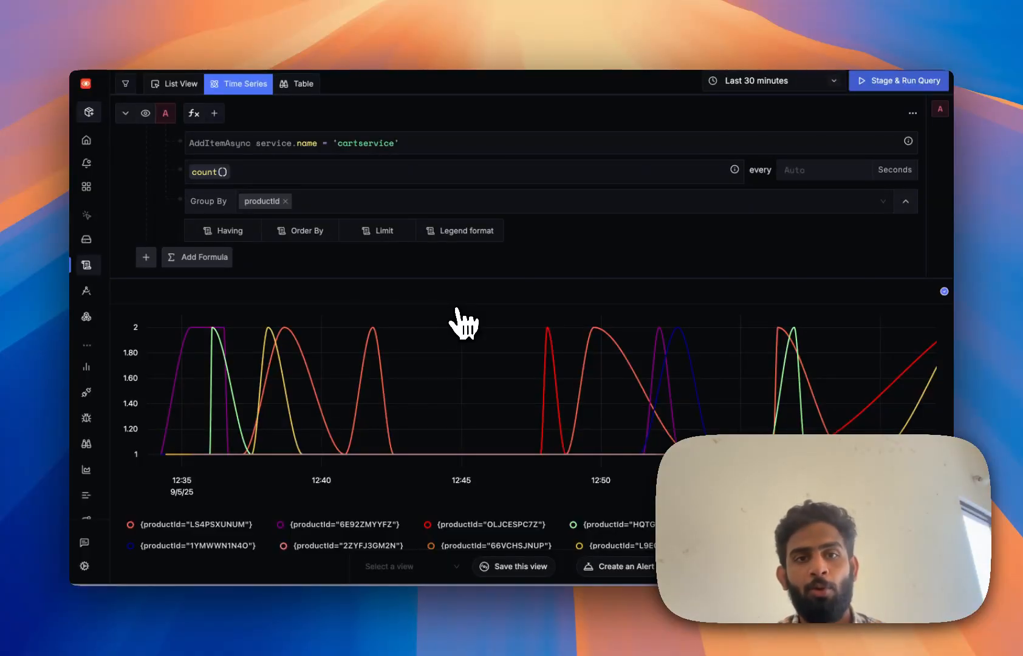
# - Show the grouped counts as a table and highlight the product ID in the first row
pyautogui.scroll(2, 459, 321)
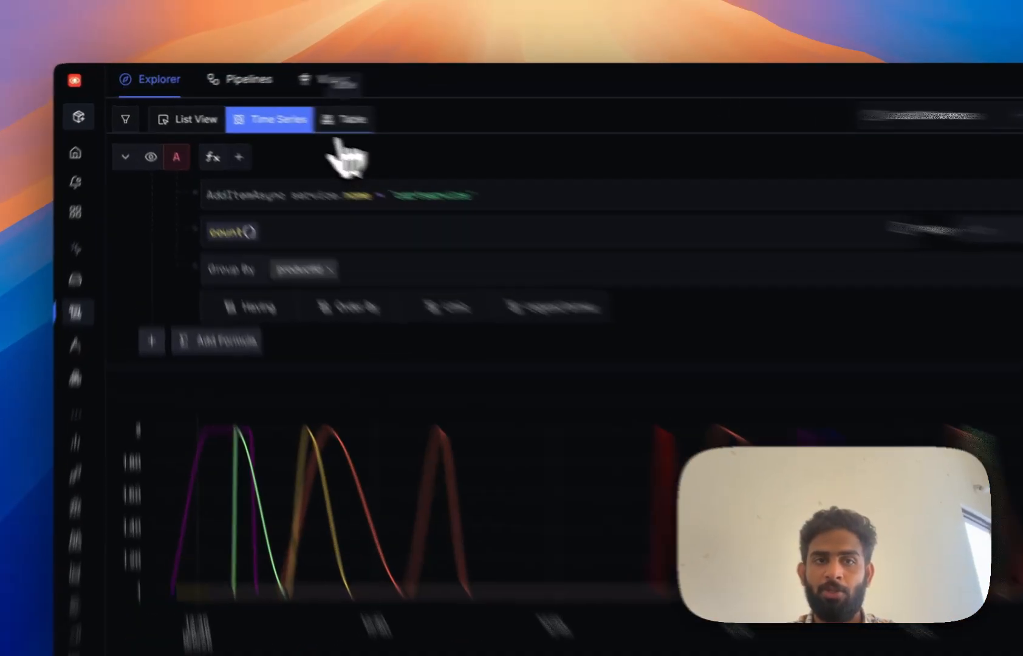
pyautogui.click(343, 120)
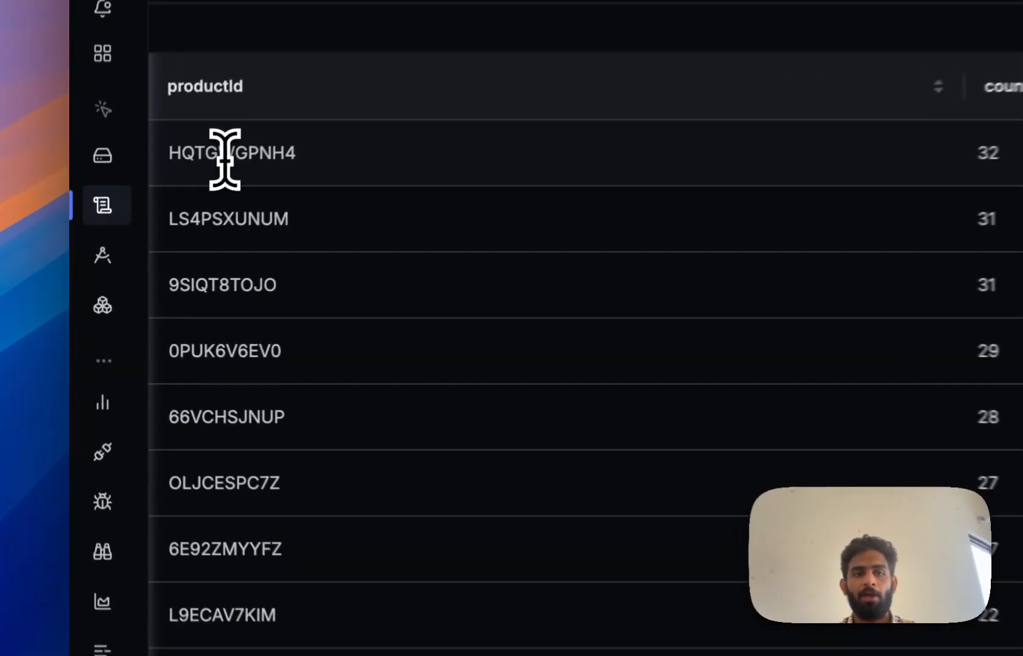
pyautogui.doubleClick(149, 241)
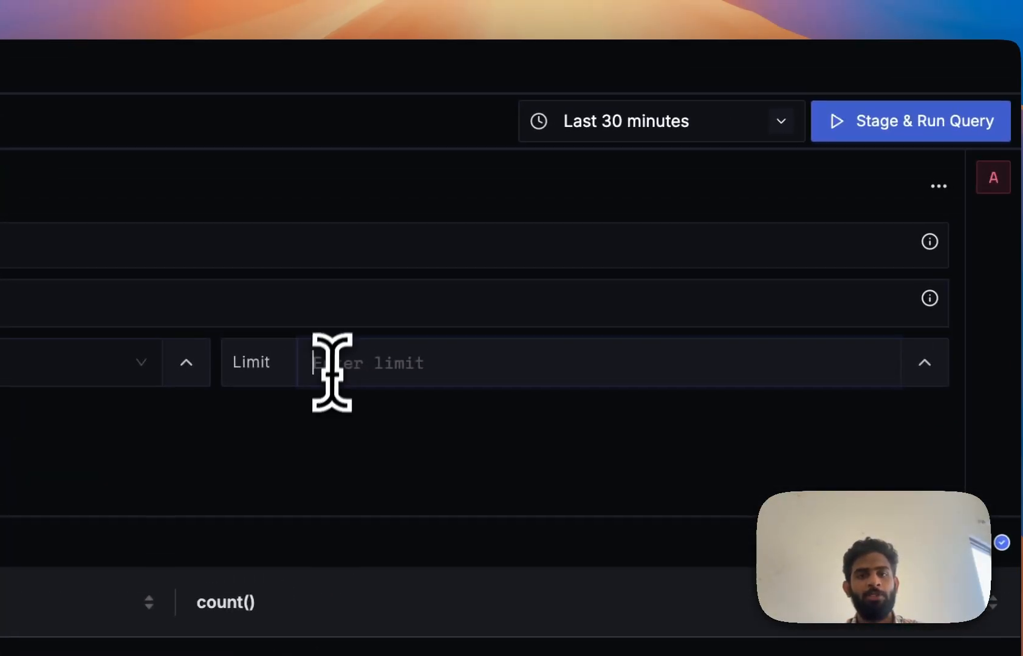
# - Limit the product table to 5 results and run the query
pyautogui.click(771, 287)
pyautogui.write('4')
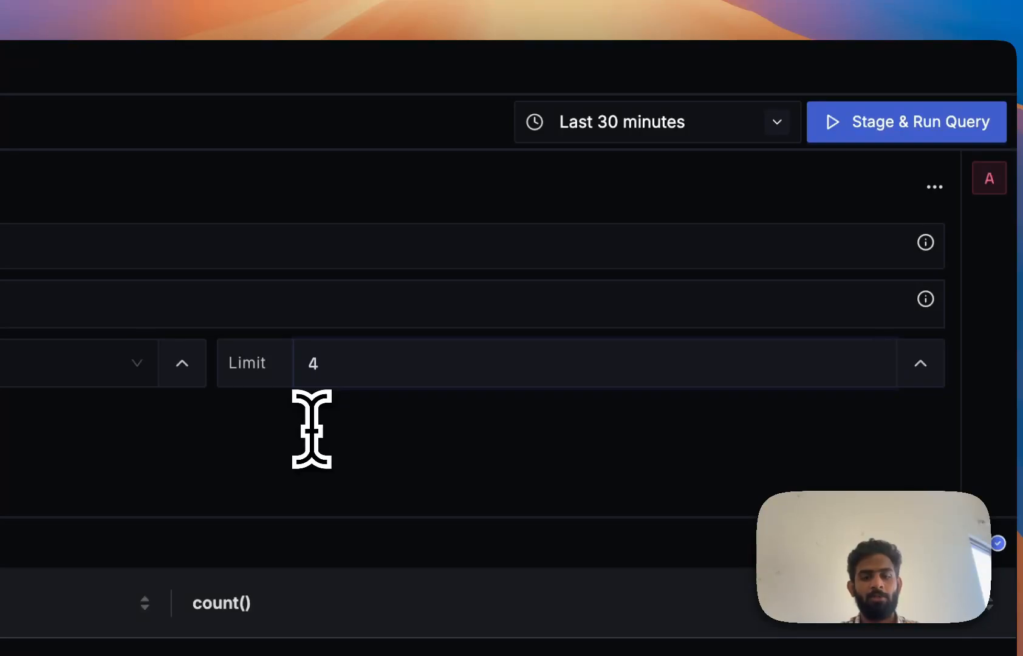
pyautogui.press('BackSpace')
pyautogui.write('5')
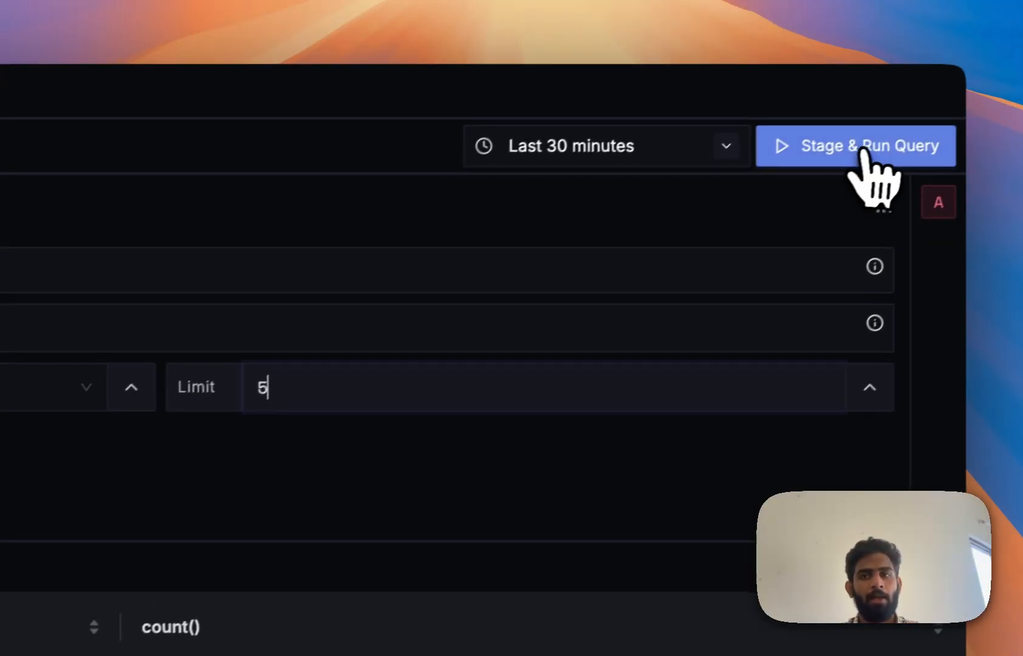
pyautogui.click(915, 128)
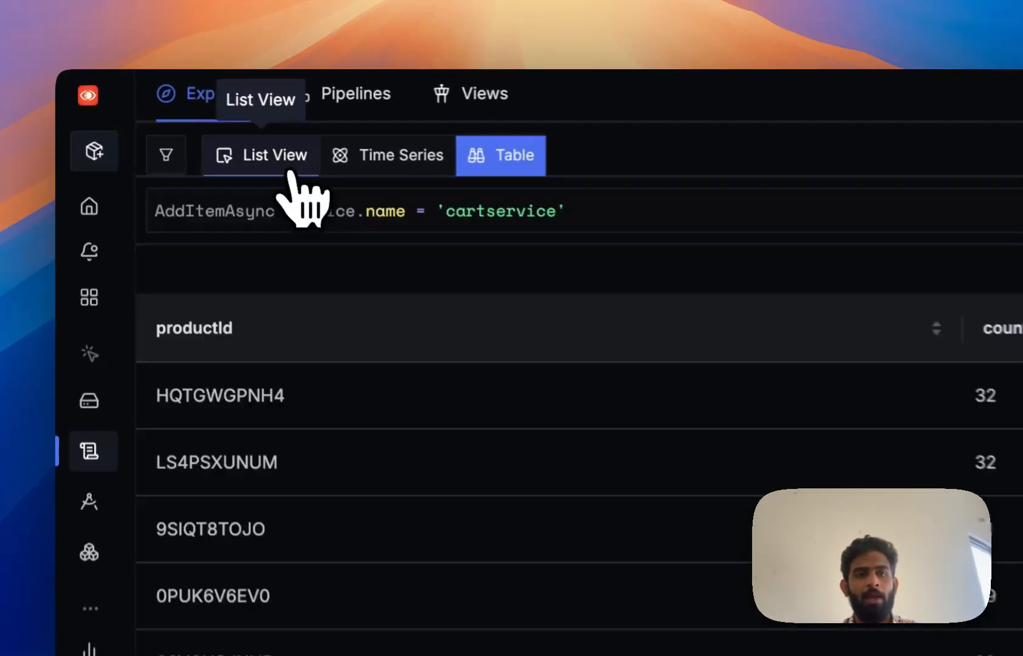
# - Open a log from the list as JSON, highlight its userId, productId and quantity attributes, and close the log details
pyautogui.click(193, 120)
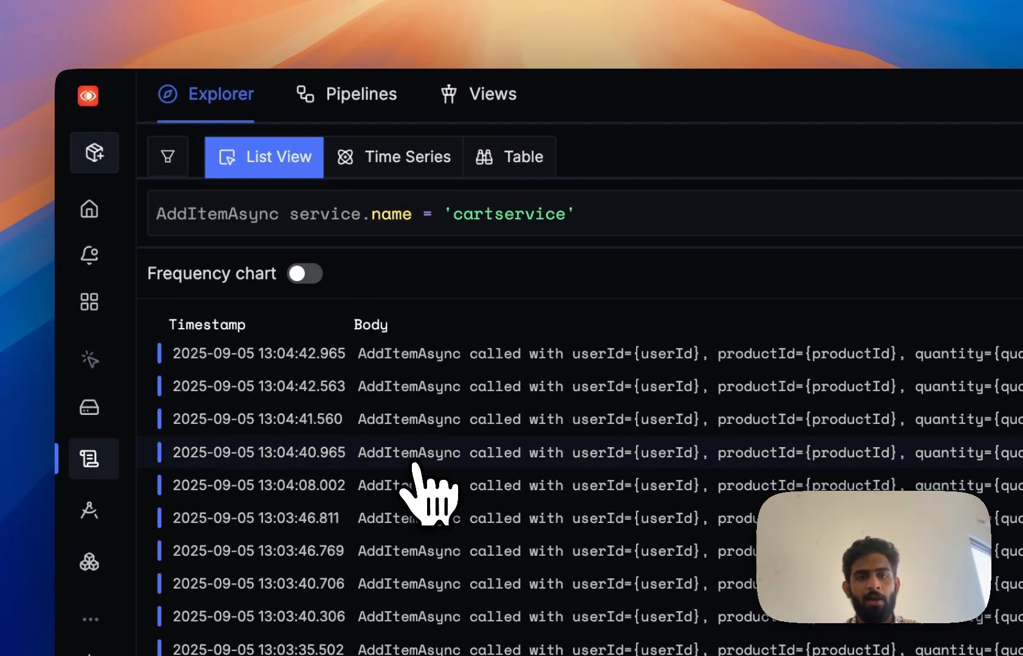
pyautogui.click(414, 462)
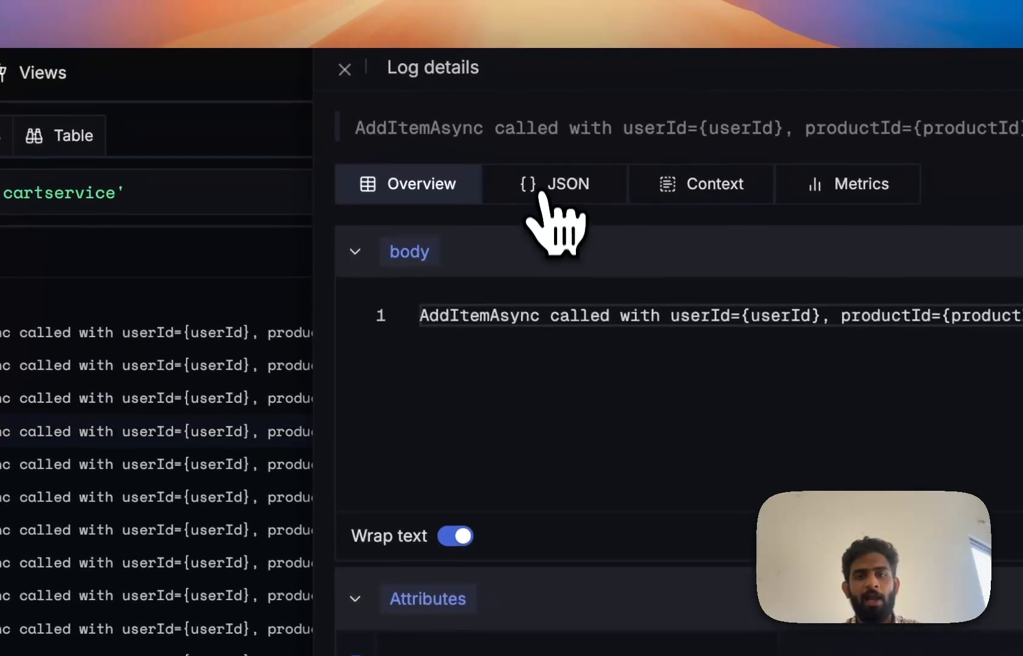
pyautogui.click(542, 198)
pyautogui.doubleClick(483, 468)
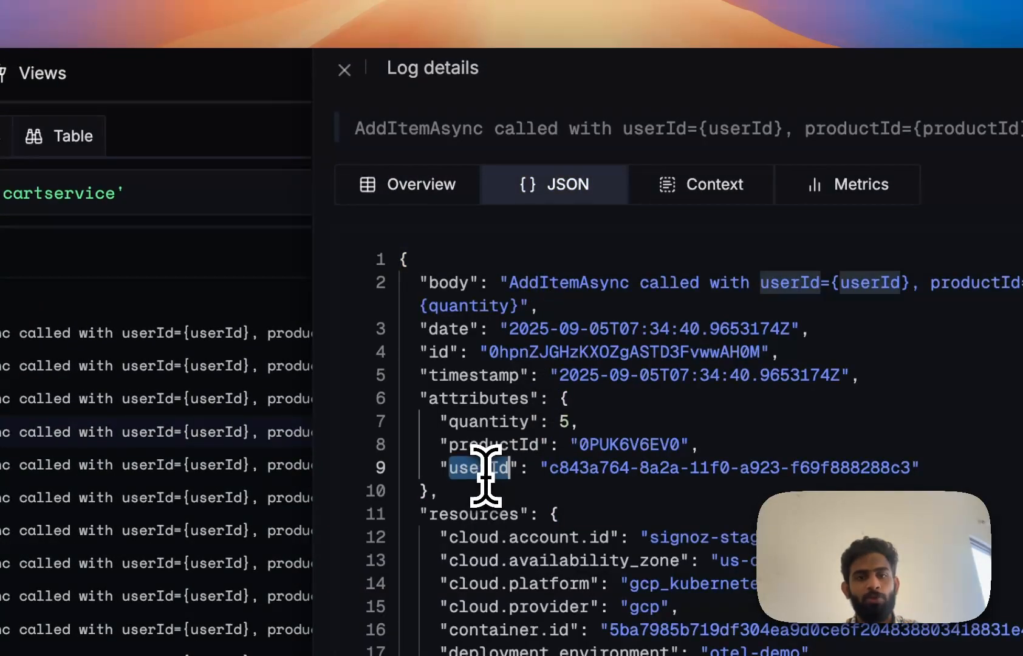
pyautogui.doubleClick(496, 421)
pyautogui.doubleClick(504, 445)
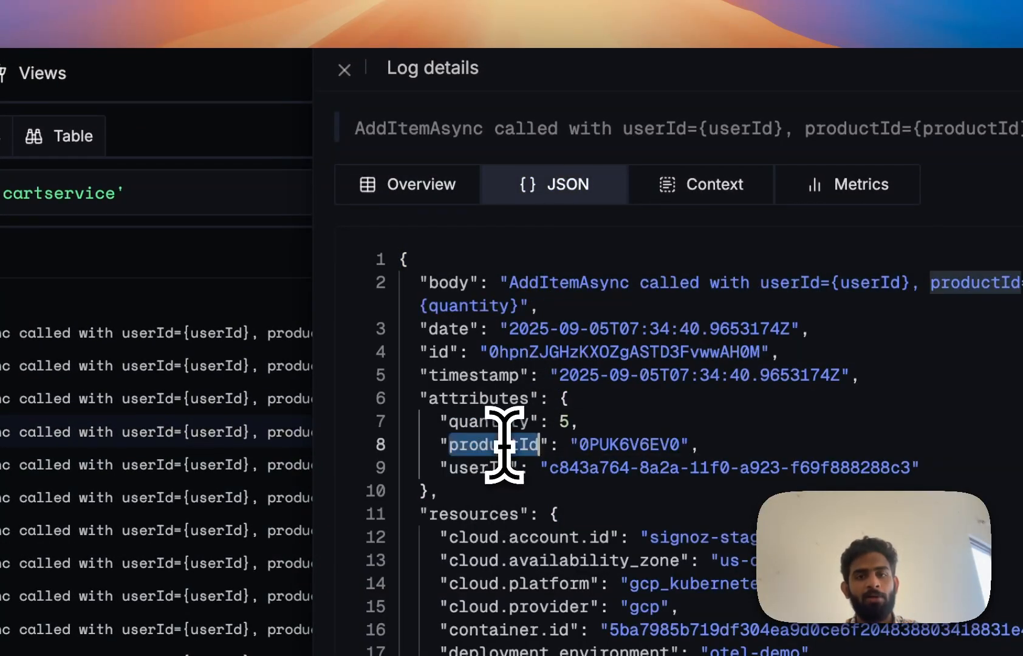
pyautogui.doubleClick(483, 421)
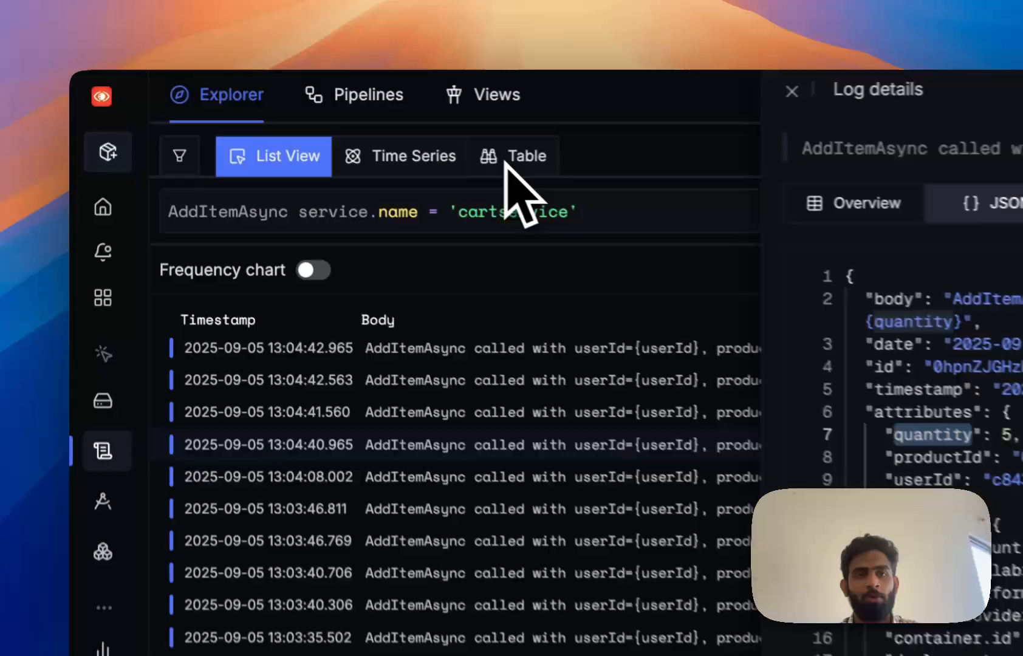
pyautogui.press('Escape')
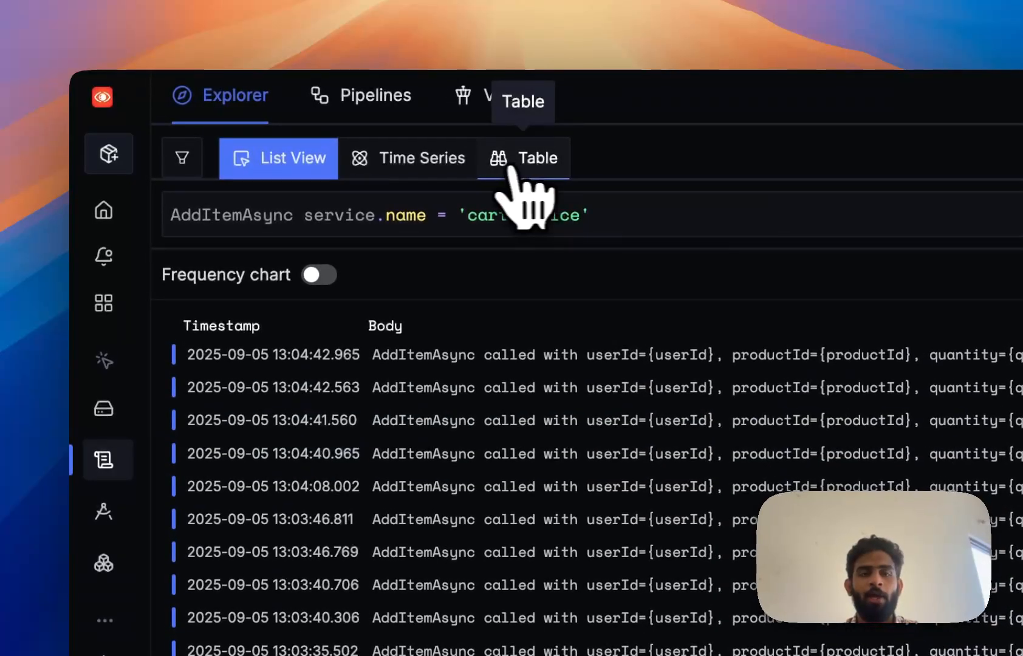
# - Show the filtered logs as a table and replace the count aggregation with sum(quantity)
pyautogui.click(491, 159)
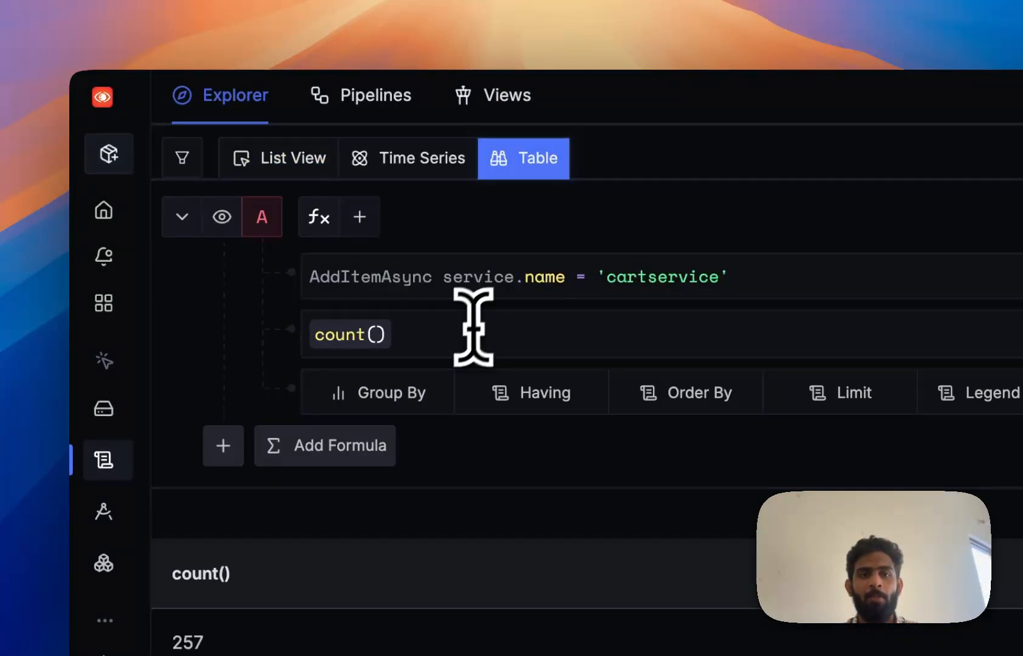
pyautogui.click(464, 336)
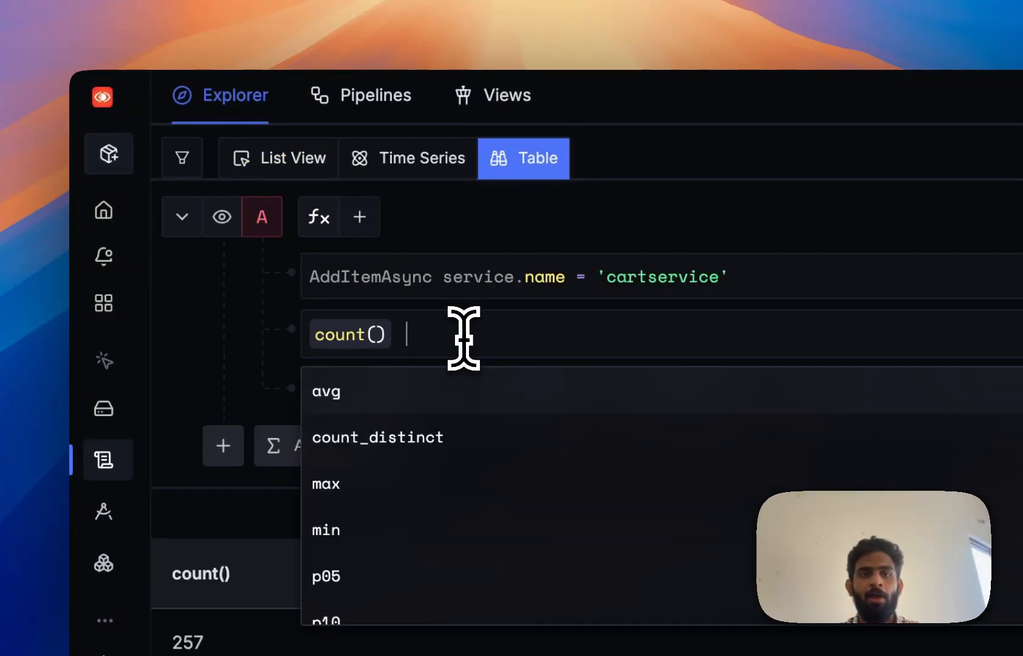
pyautogui.press('BackSpace')
pyautogui.press('BackSpace')
pyautogui.write('sum')
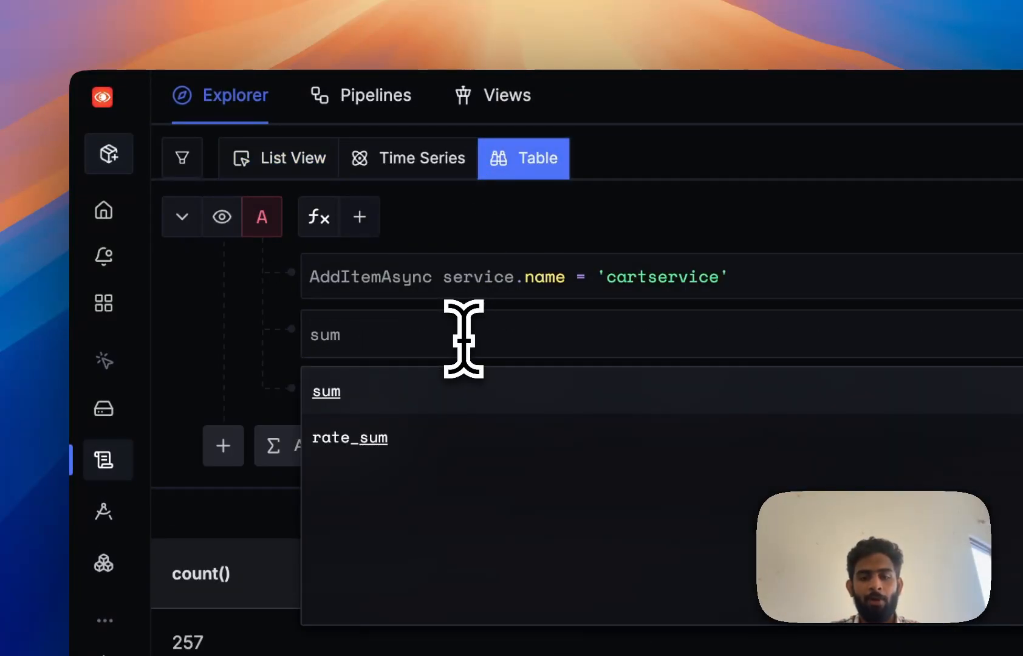
pyautogui.press('Return')
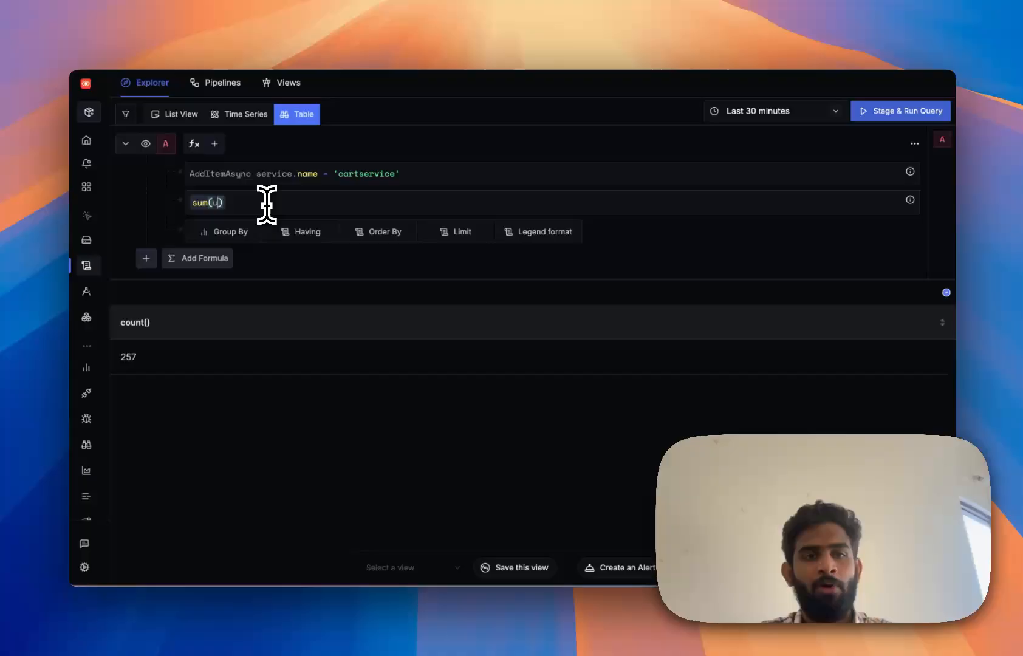
pyautogui.write('qu)')
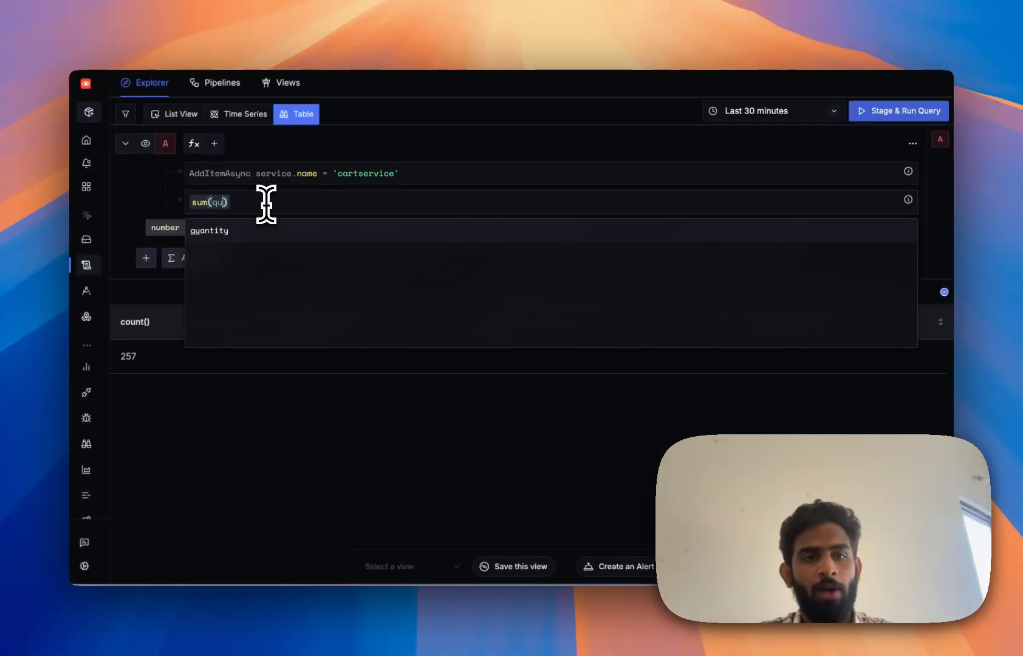
pyautogui.press('Return')
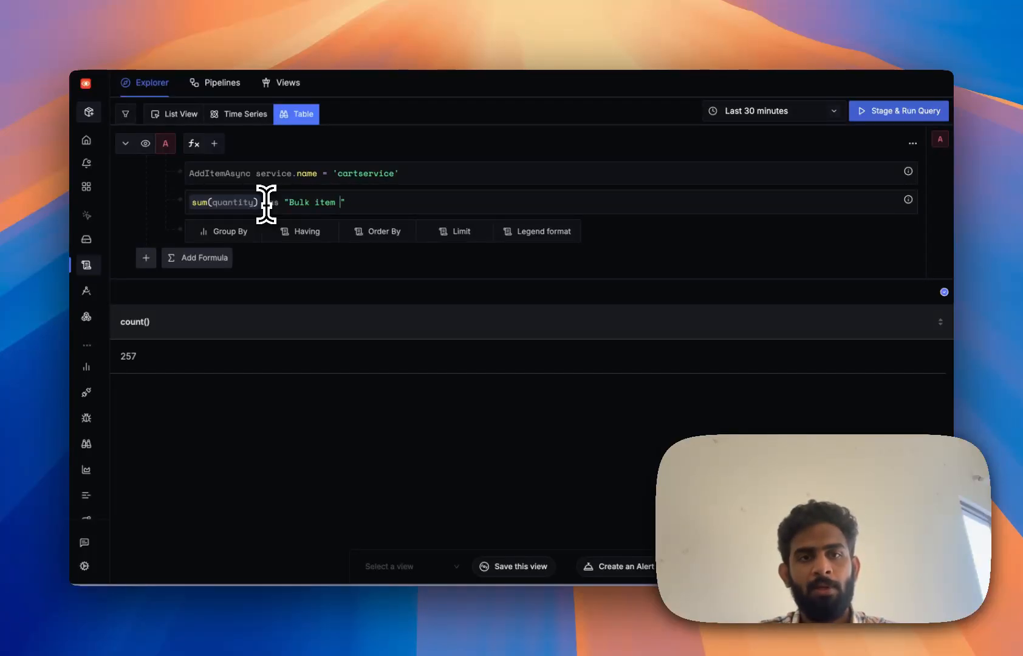
# - Name the quantity sum "Total items by user" with an alias in the aggregation expression
pyautogui.press('BackSpace')
pyautogui.press('BackSpace')
pyautogui.press('BackSpace')
pyautogui.press('BackSpace')
pyautogui.press('BackSpace')
pyautogui.press('BackSpace')
pyautogui.press('BackSpace')
pyautogui.press('BackSpace')
pyautogui.press('BackSpace')
pyautogui.press('BackSpace')
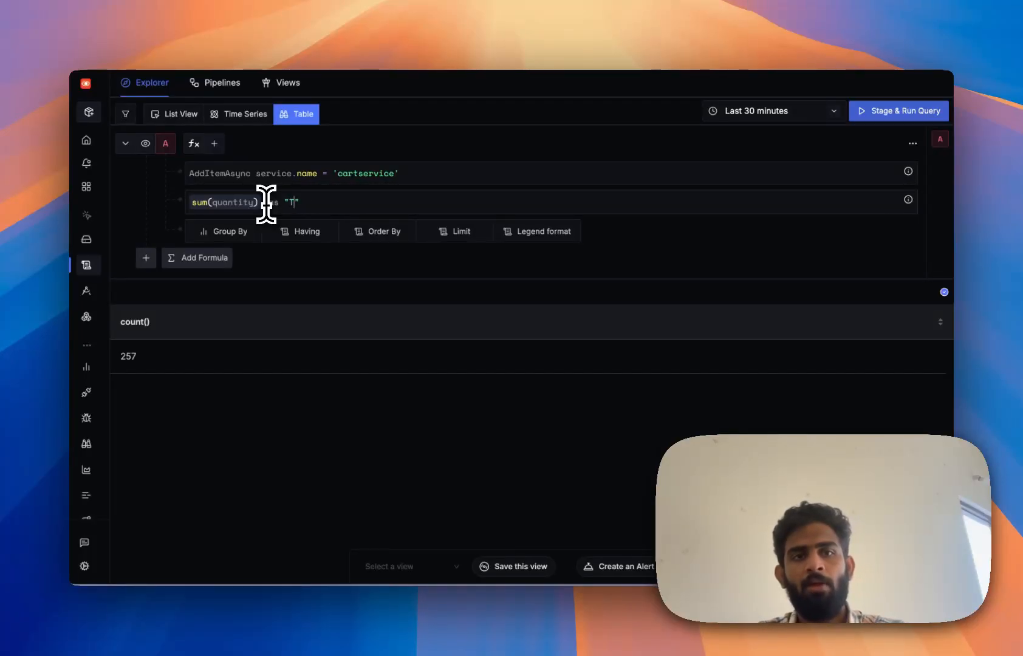
pyautogui.write('Total items')
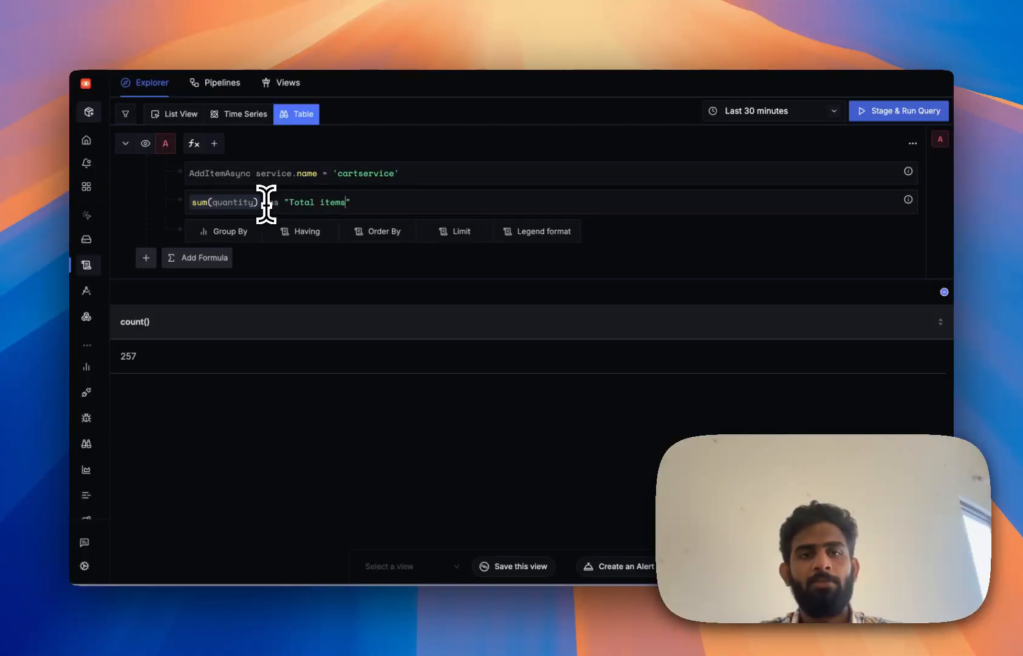
pyautogui.write(' by user')
# - Group the summed quantity by userId
pyautogui.click(239, 230)
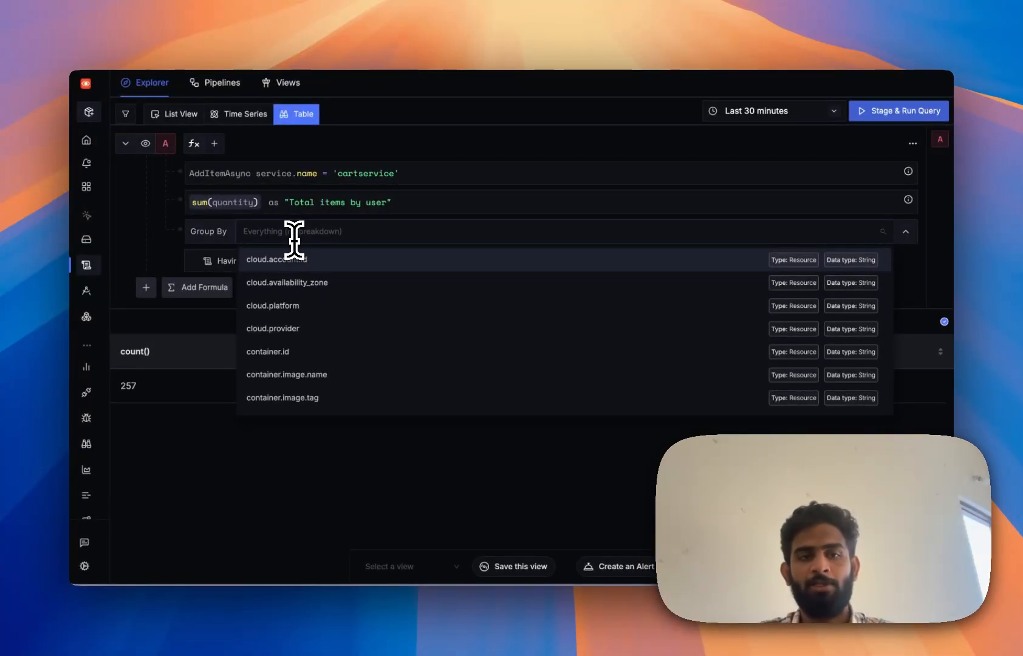
pyautogui.write('user')
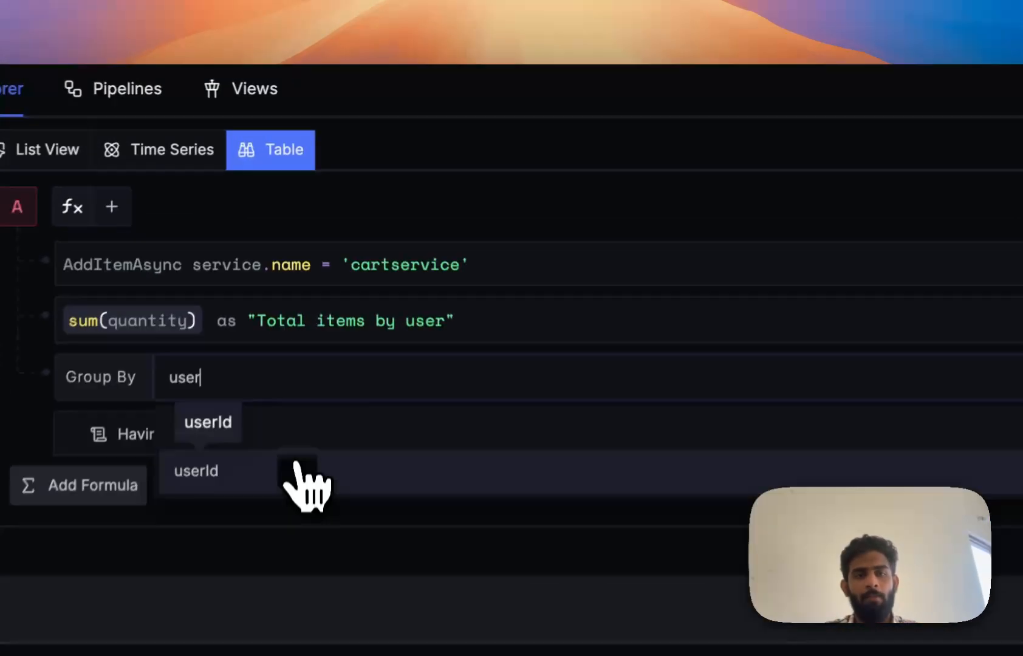
pyautogui.click(311, 278)
pyautogui.click(486, 177)
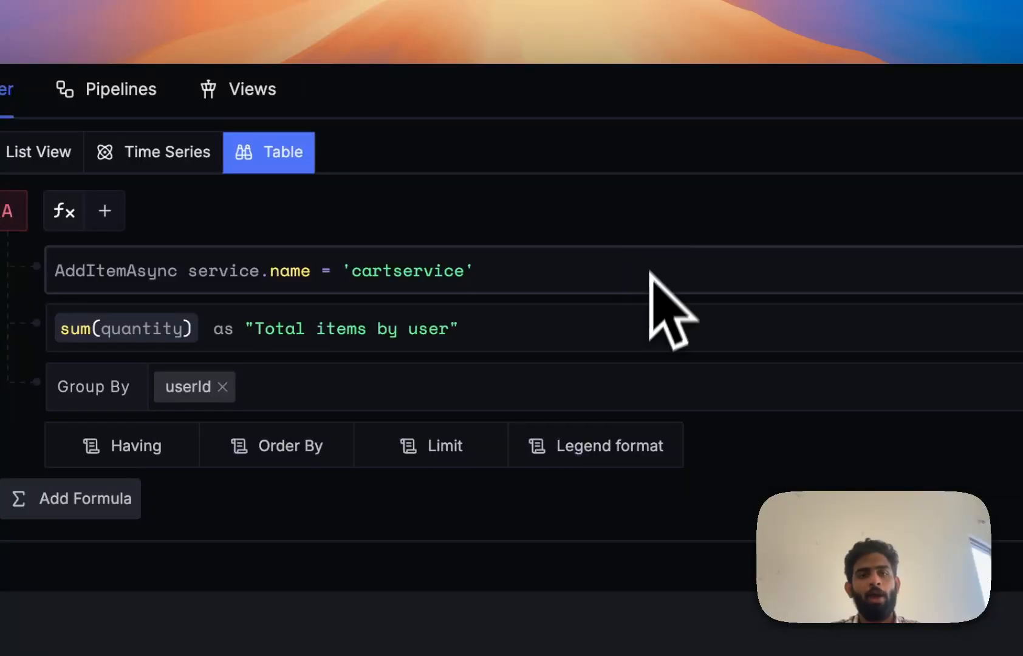
# - Limit the user table to 10 results, run the query and highlight the user ID in the first row
pyautogui.click(447, 446)
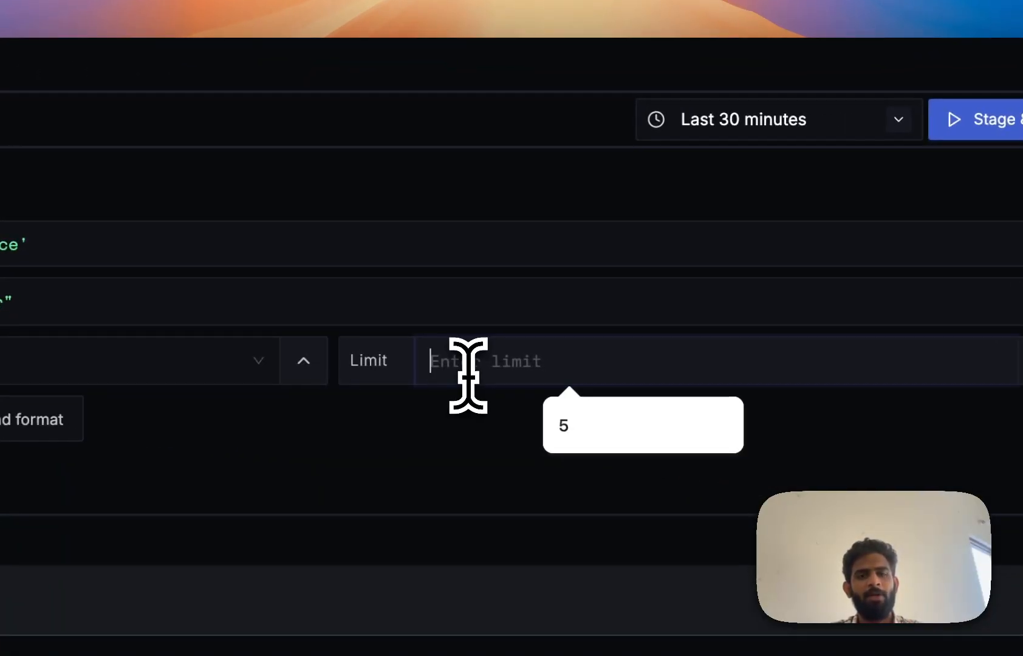
pyautogui.write('10')
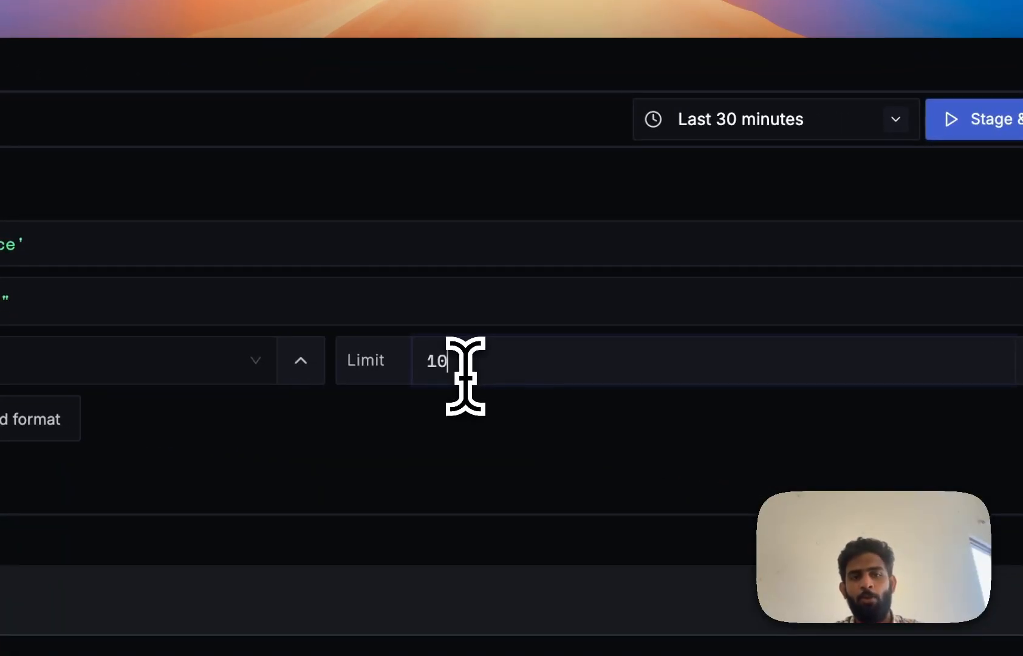
pyautogui.click(984, 130)
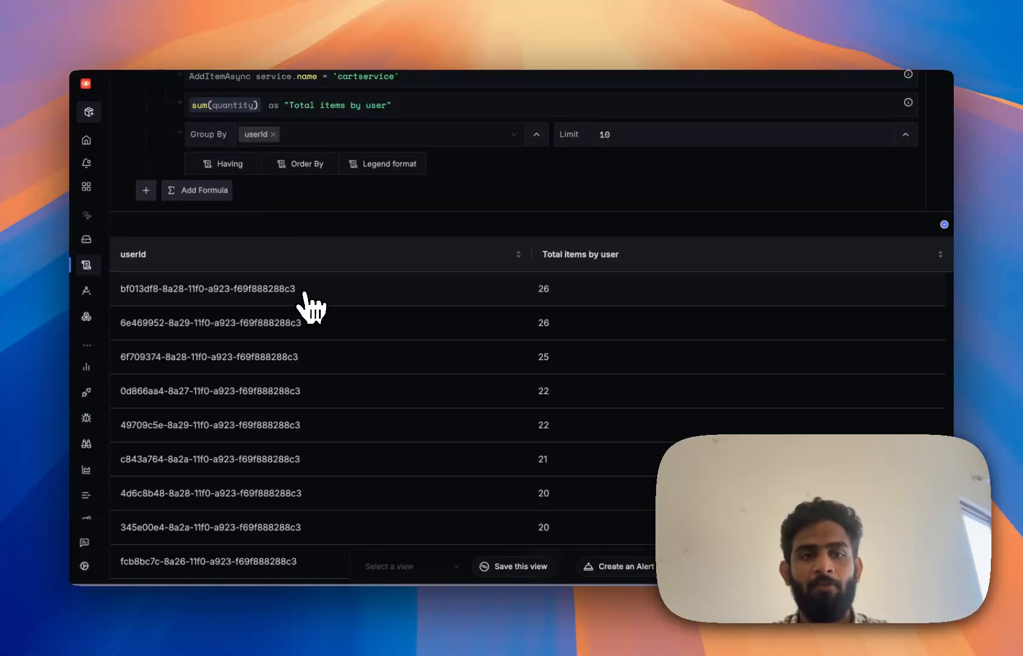
pyautogui.scroll(-2, 191, 292)
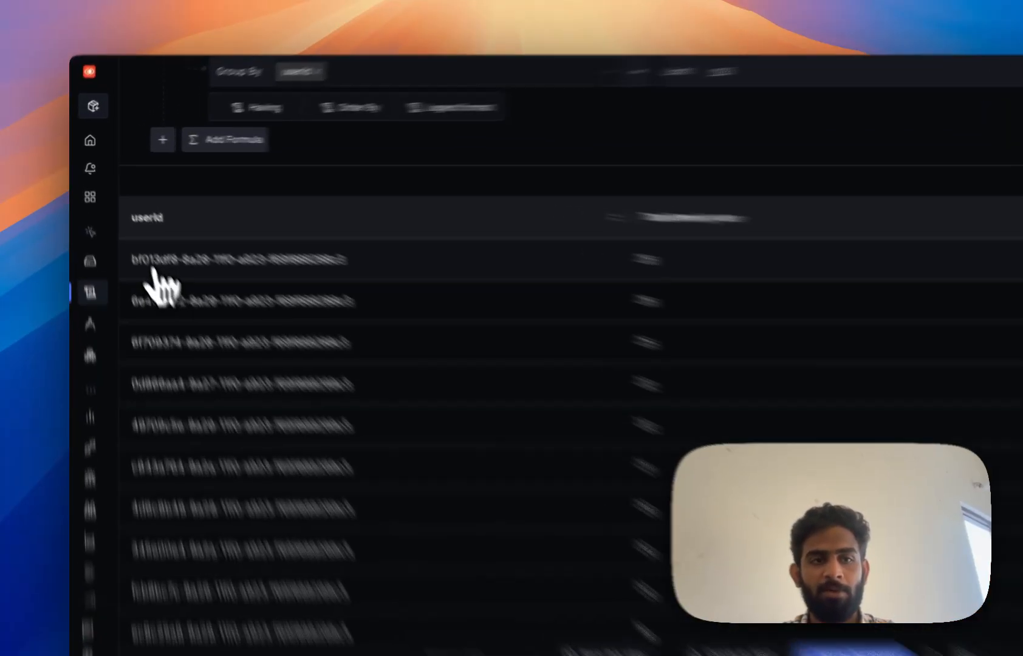
pyautogui.tripleClick(152, 238)
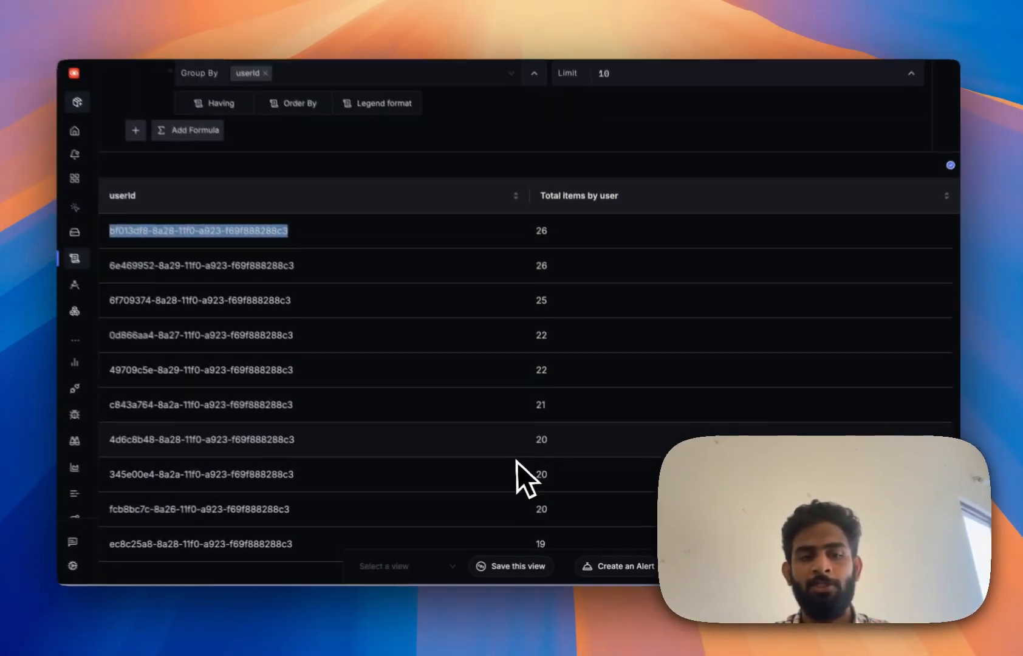
# - Add productId as a second grouping attribute alongside userId and run the query
pyautogui.scroll(5, 229, 434)
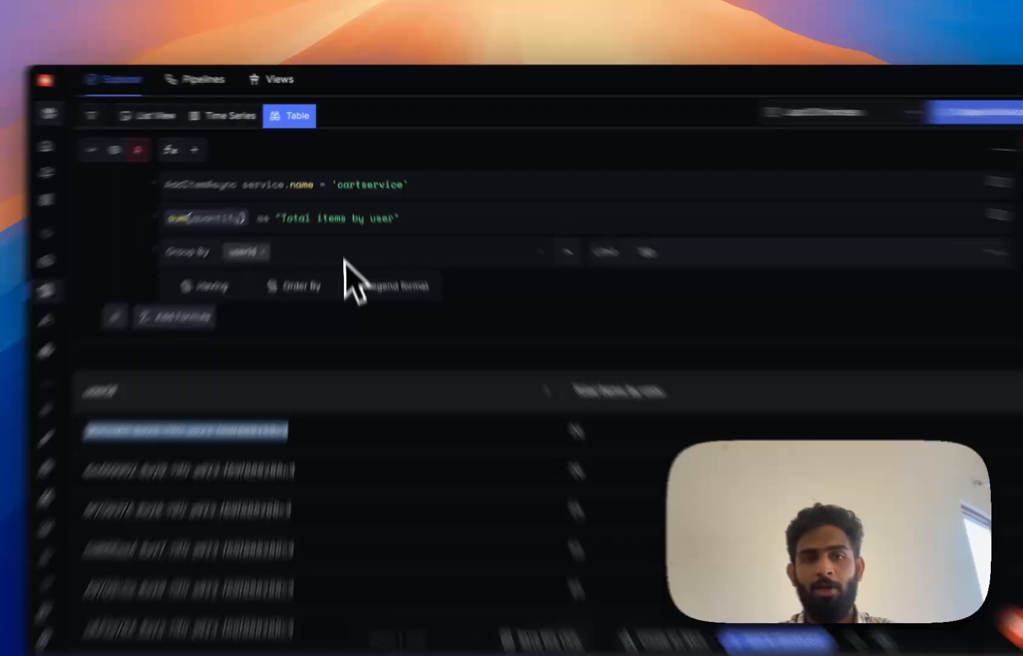
pyautogui.click(334, 230)
pyautogui.write('prod')
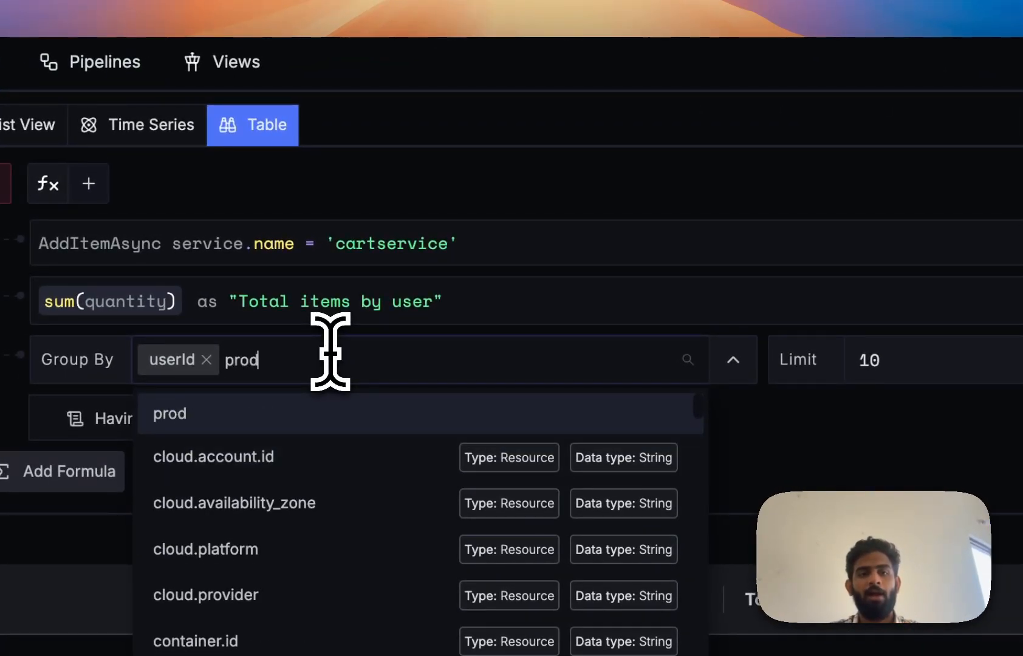
pyautogui.click(313, 469)
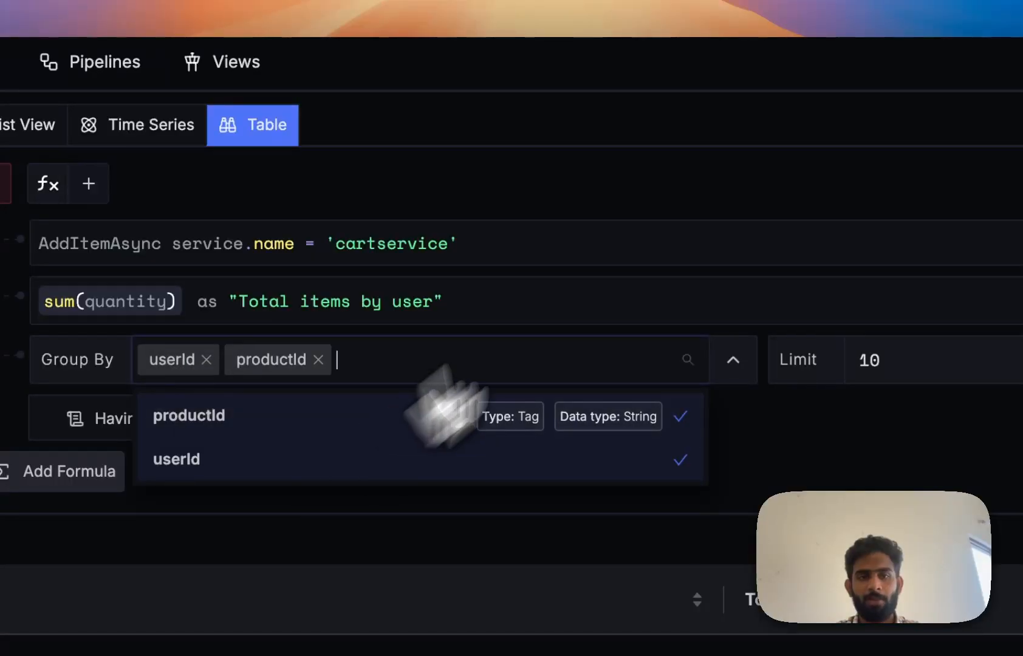
pyautogui.click(1022, 118)
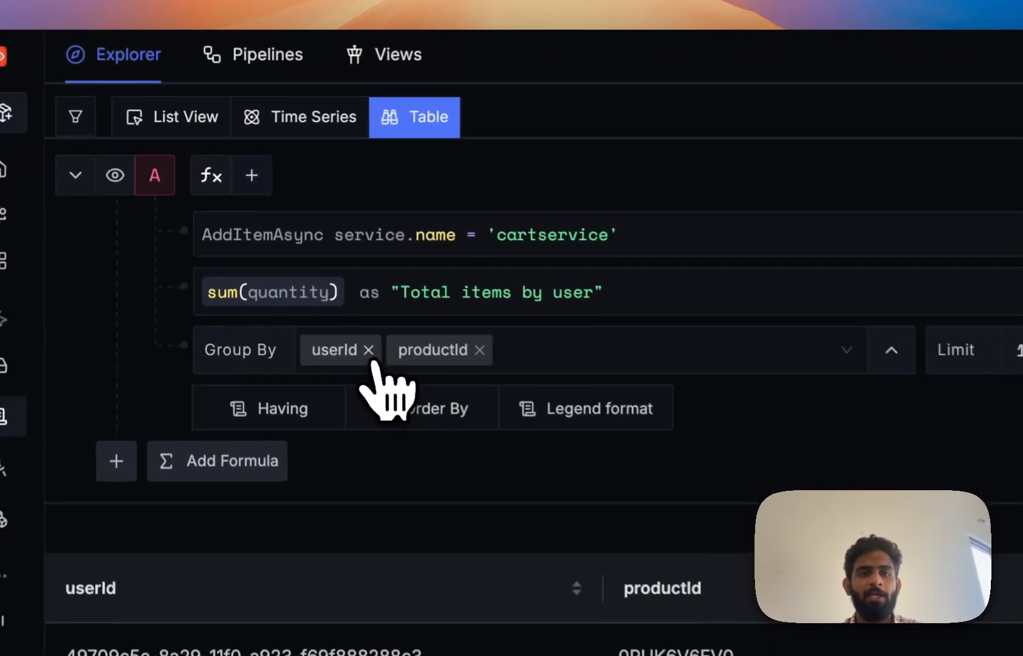
# - Remove userId from the grouping and add count() as a second aggregation after the quantity sum, without an alias
pyautogui.click(273, 232)
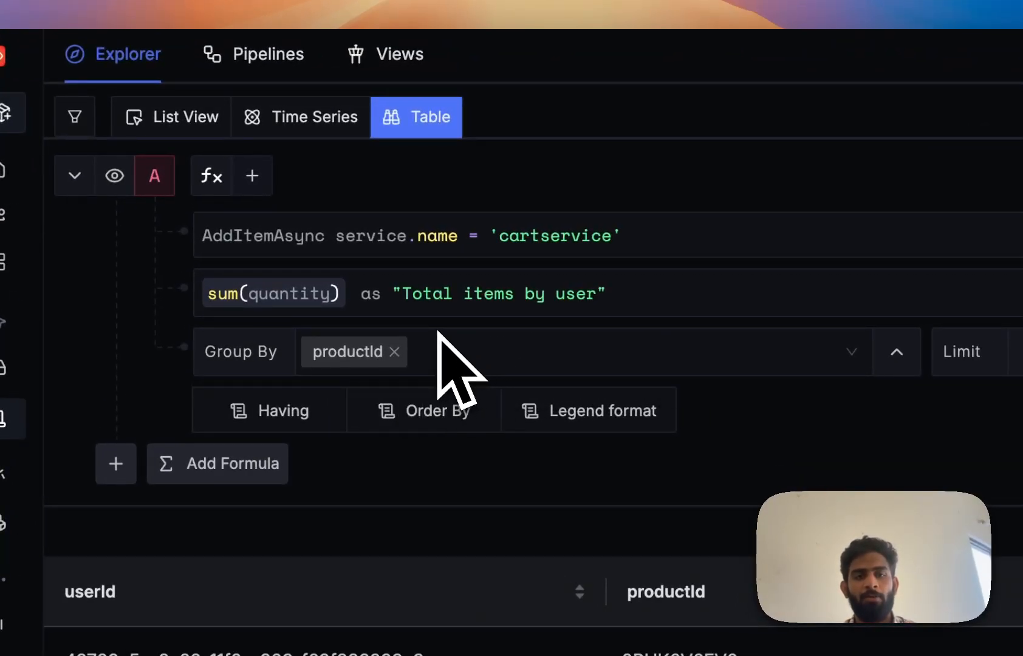
pyautogui.click(659, 294)
pyautogui.write('cou')
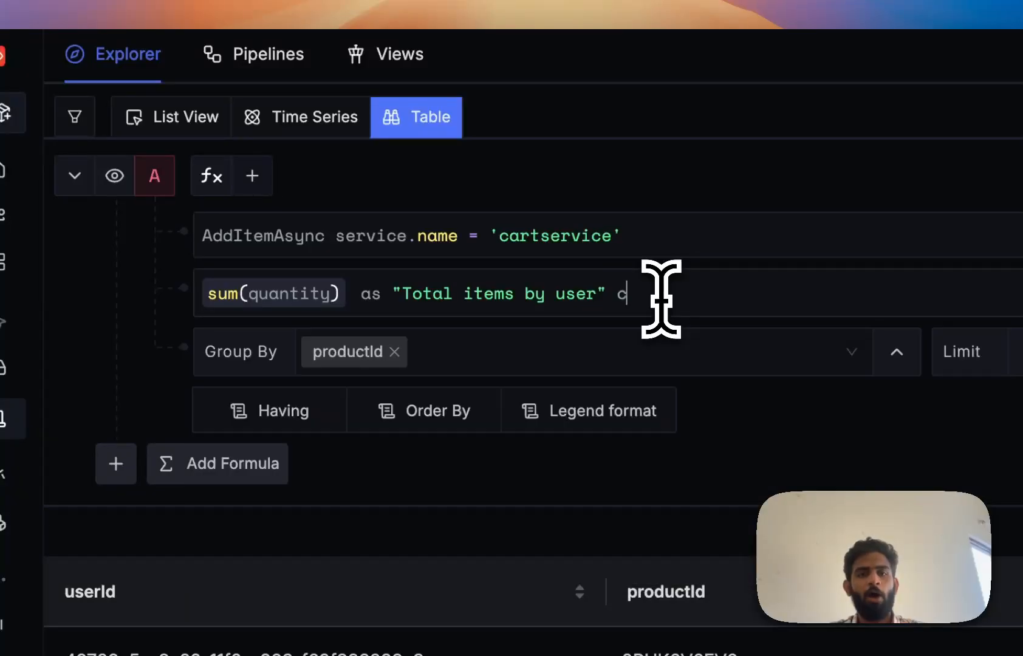
pyautogui.press('BackSpace')
pyautogui.press('BackSpace')
pyautogui.write('ou')
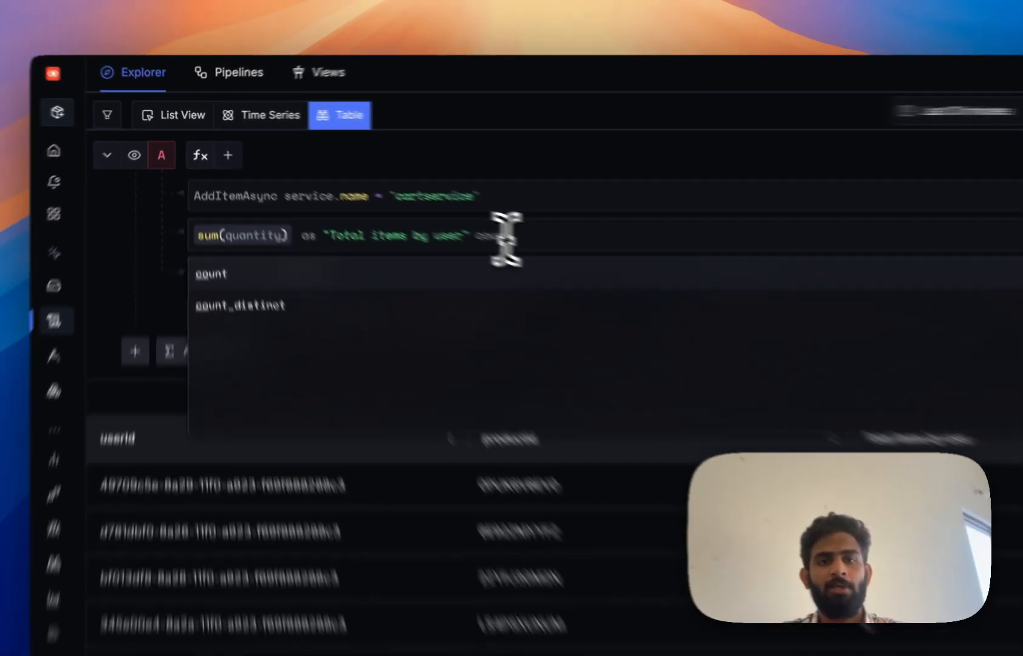
pyautogui.press('Return')
pyautogui.write('as')
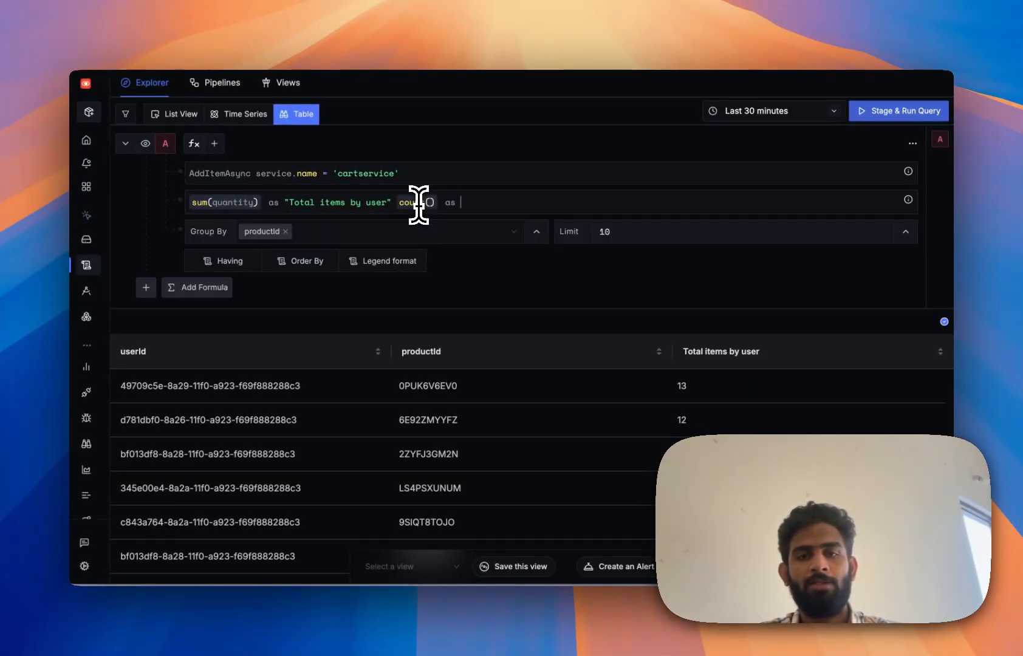
pyautogui.press('BackSpace')
pyautogui.press('BackSpace')
pyautogui.press('BackSpace')
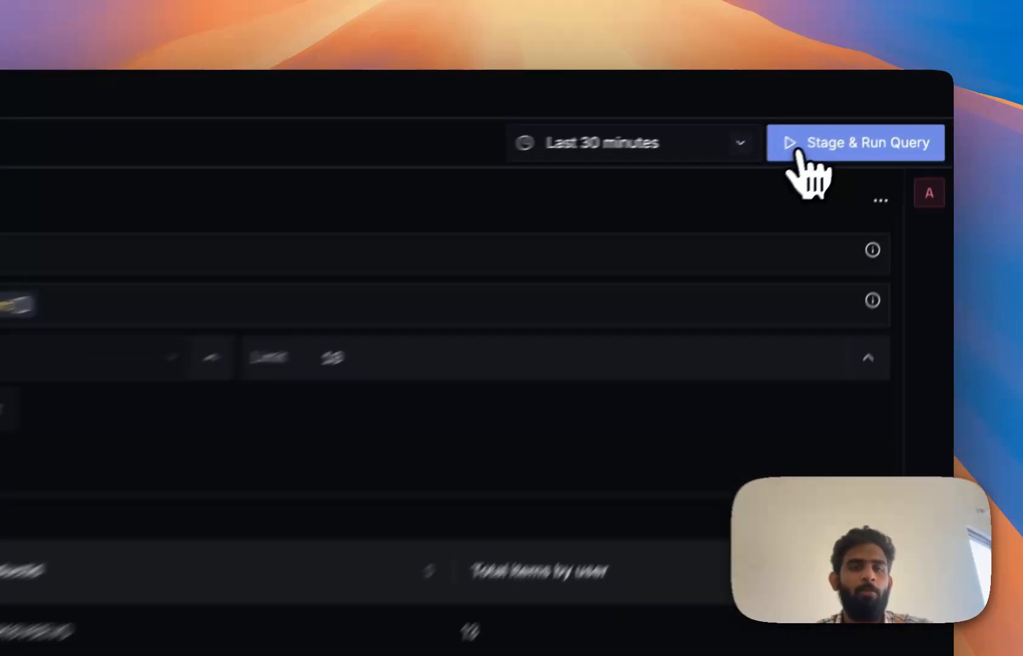
# - Run the query and compare the quantity sum and log count for each product in the table
pyautogui.click(865, 111)
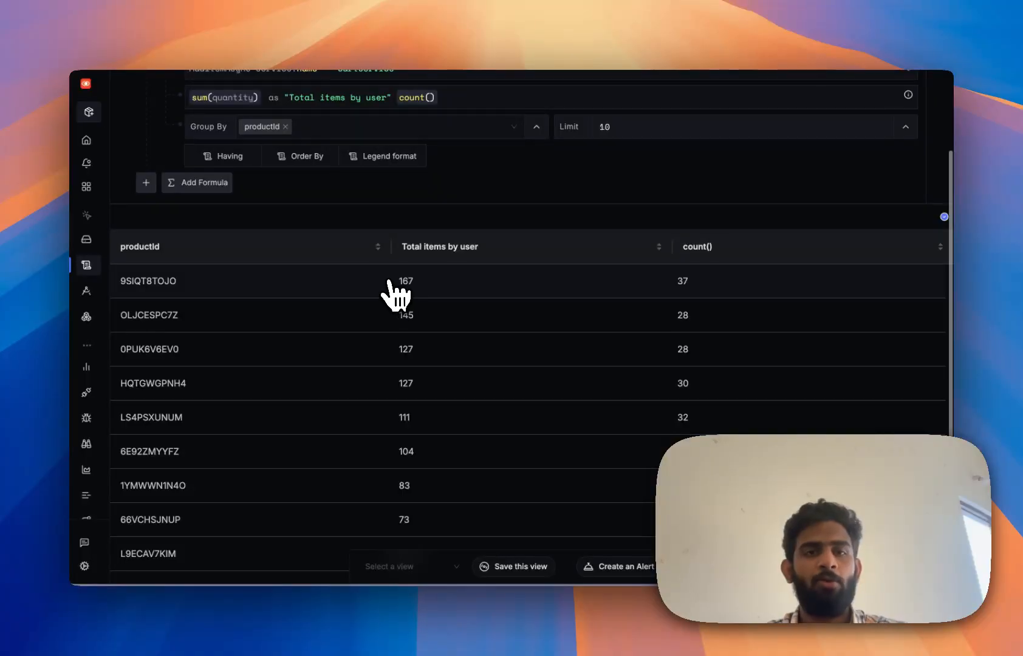
pyautogui.scroll(2, 389, 285)
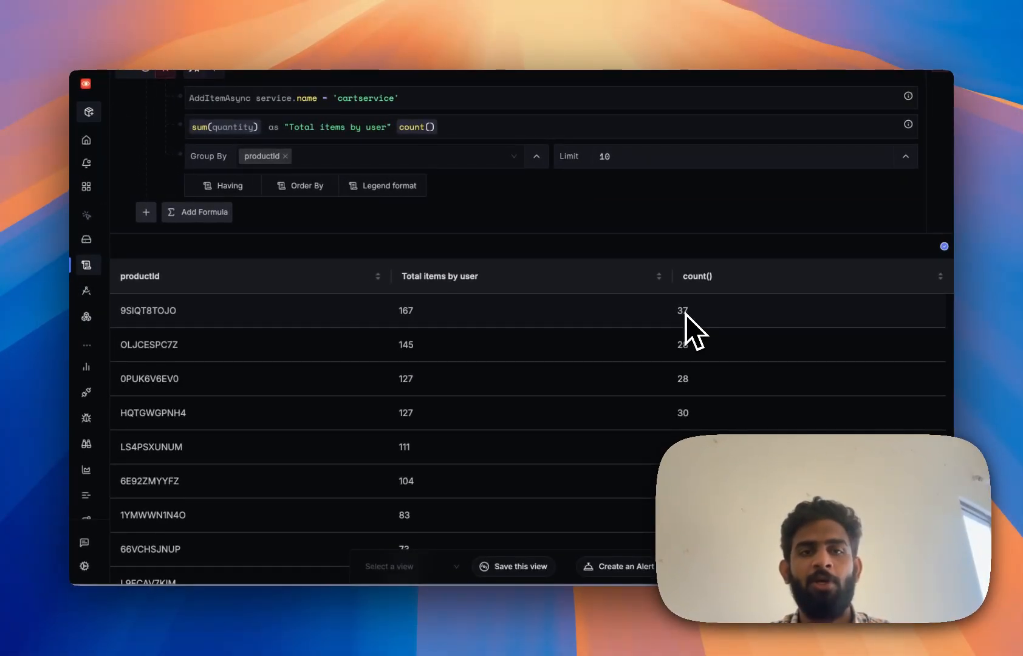
pyautogui.scroll(3, 685, 314)
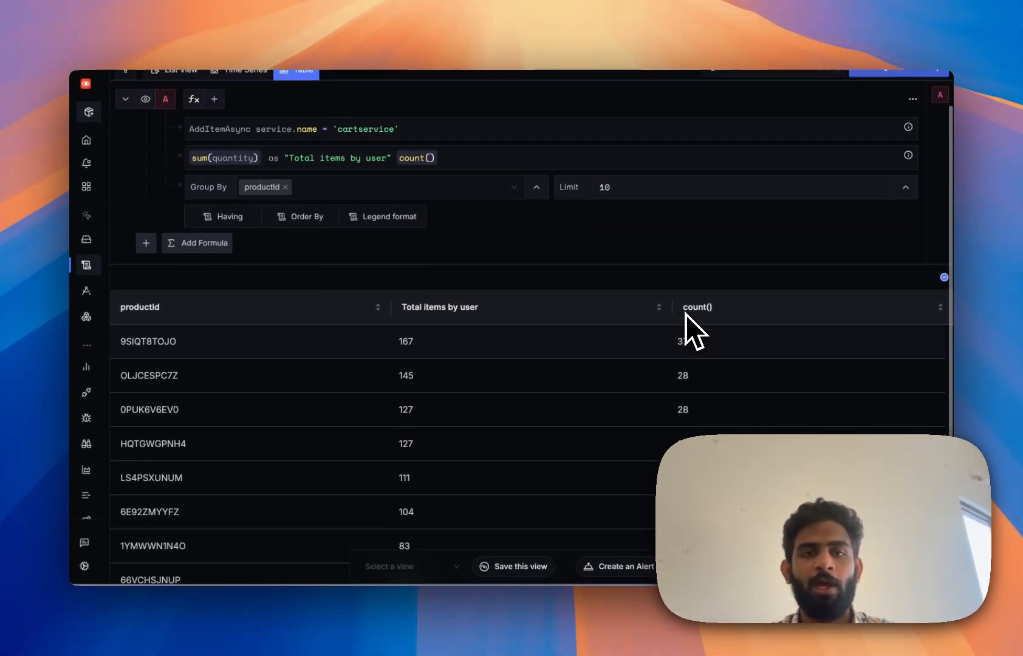